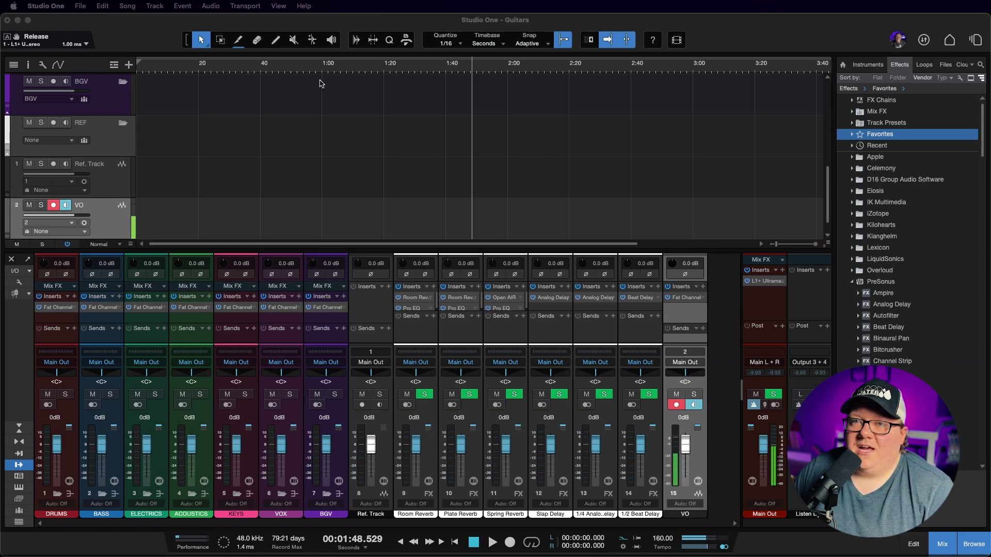
Add one mono audio track named Stereo Guitat, routed to Main Out
click(161, 7)
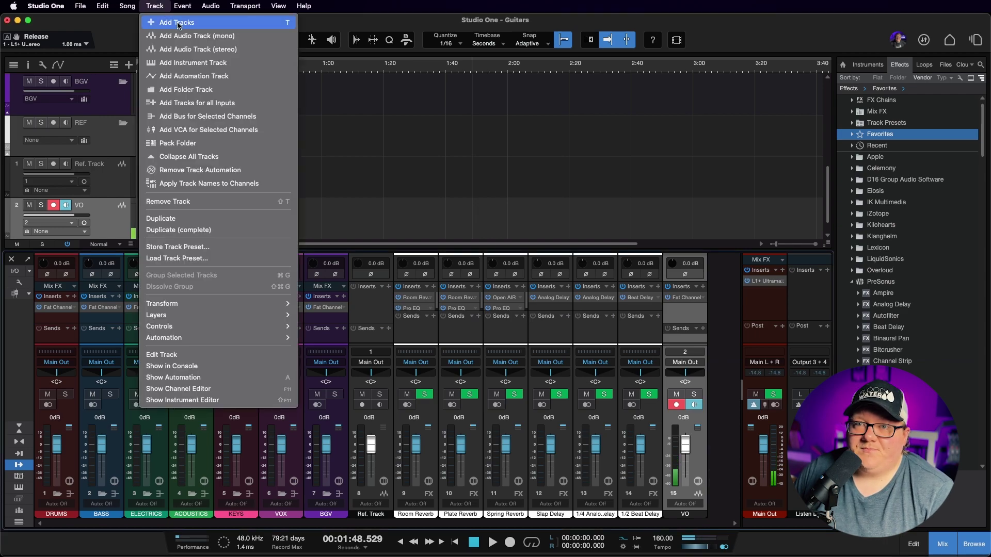
click(177, 23)
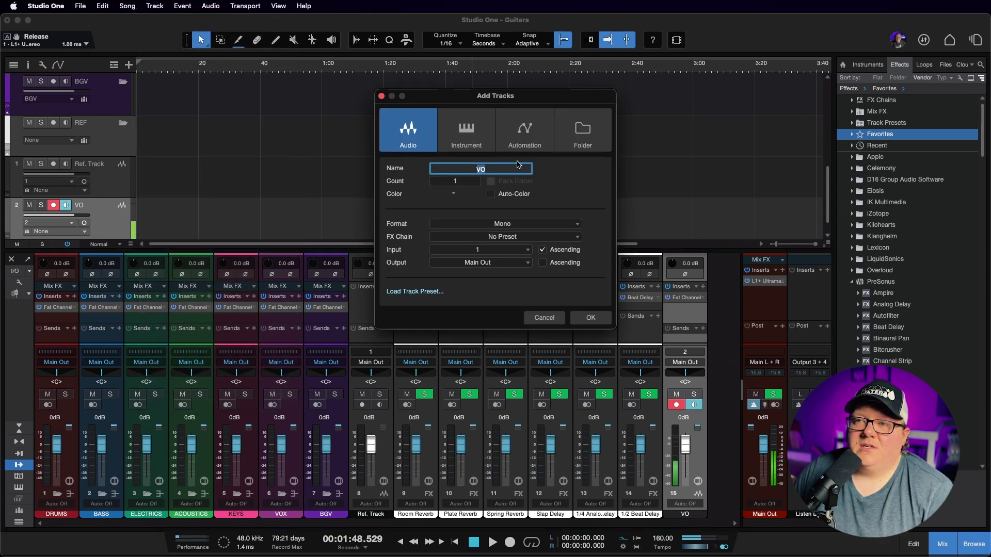
text(S)
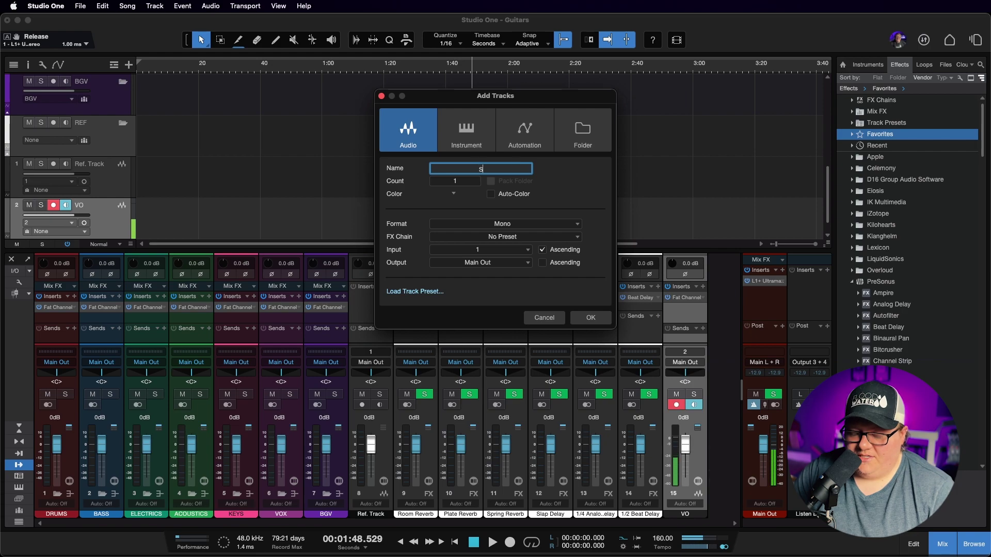
text(tereo Guitat)
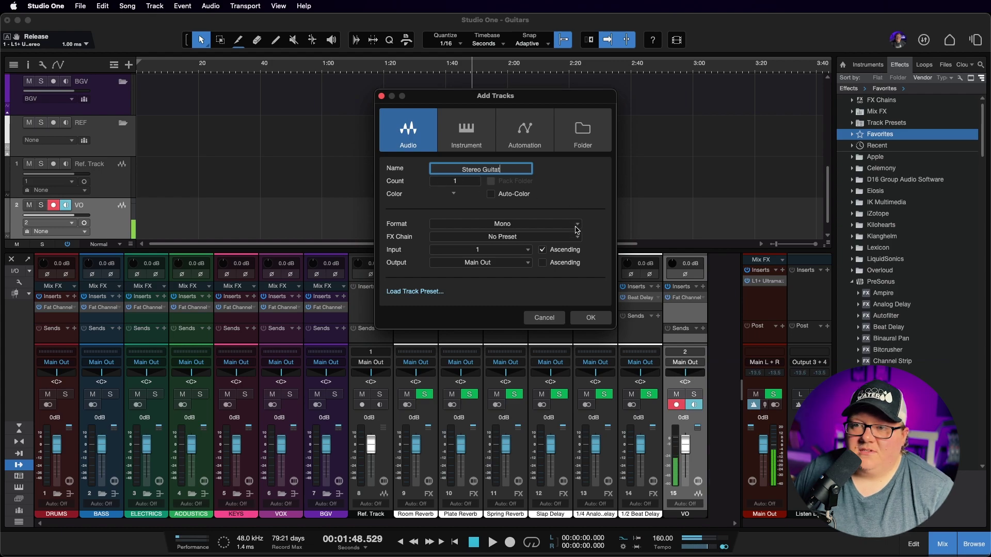
click(600, 318)
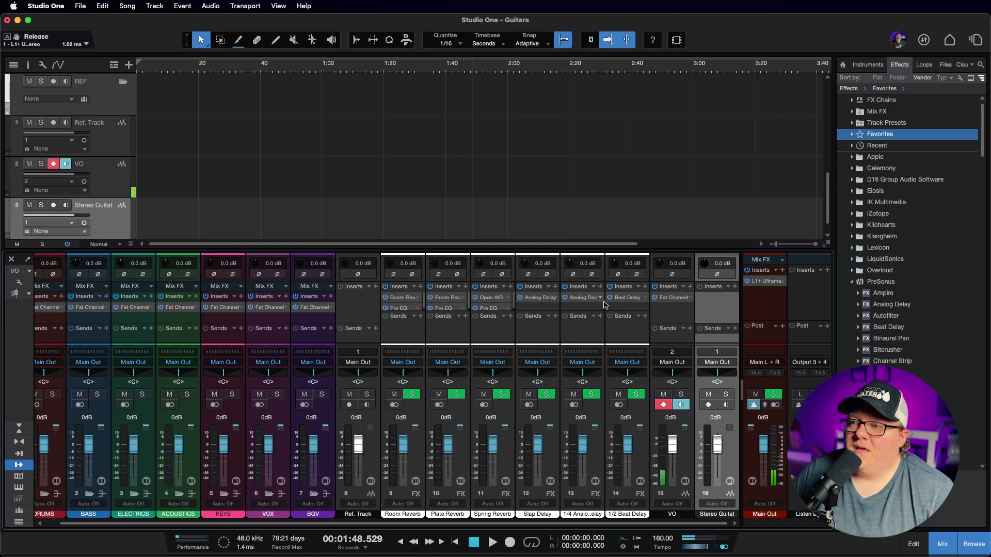
Assign the 1 - Scarlett input to the Stereo Guitat track
click(717, 352)
click(727, 339)
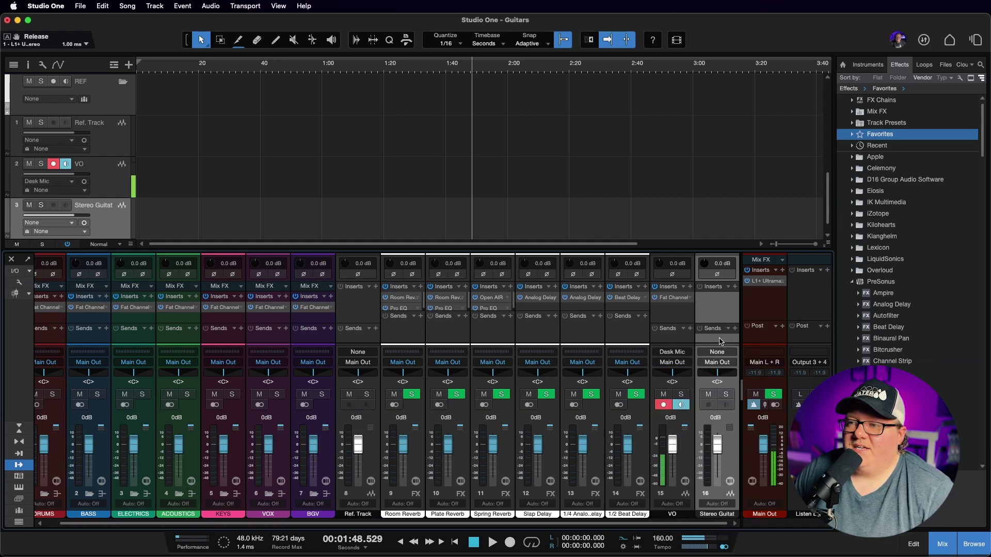
click(728, 355)
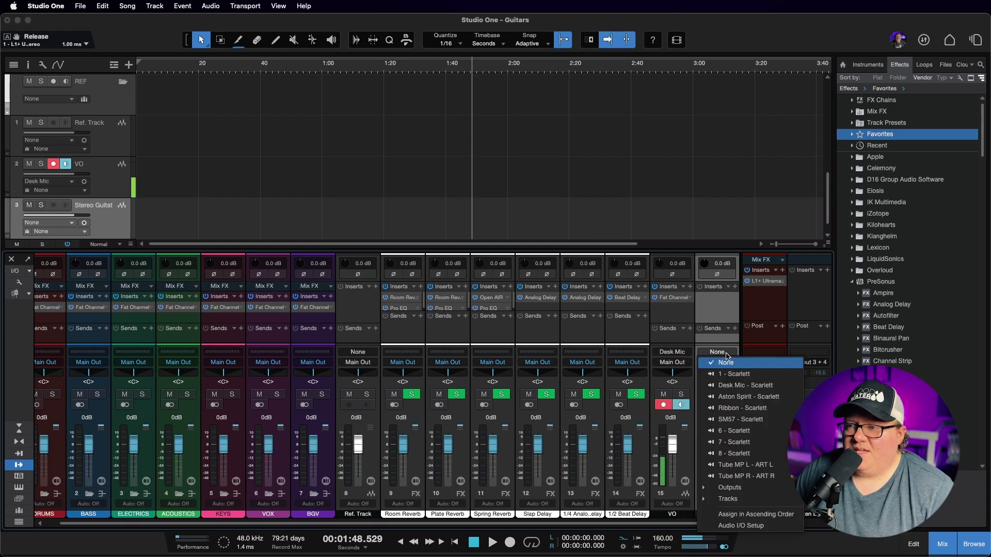
click(741, 374)
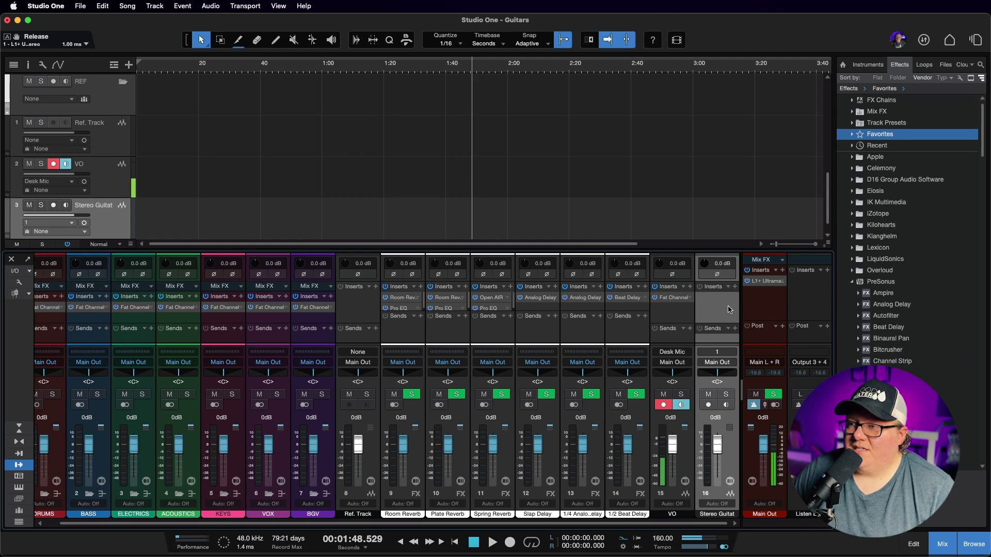
Insert Ampire on the Stereo Guitat channel and select the Blackface Twin amp model
drag(886, 293, 715, 299)
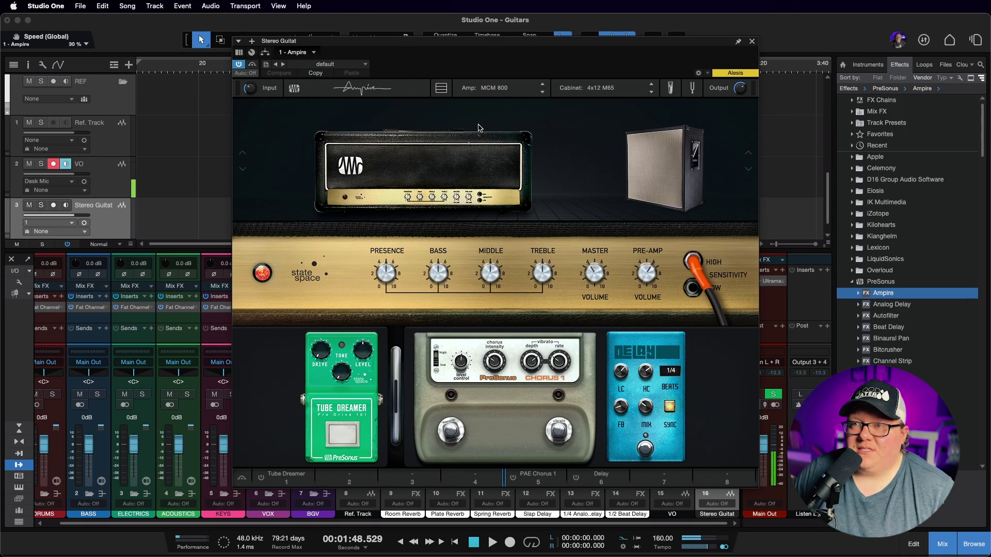
click(493, 92)
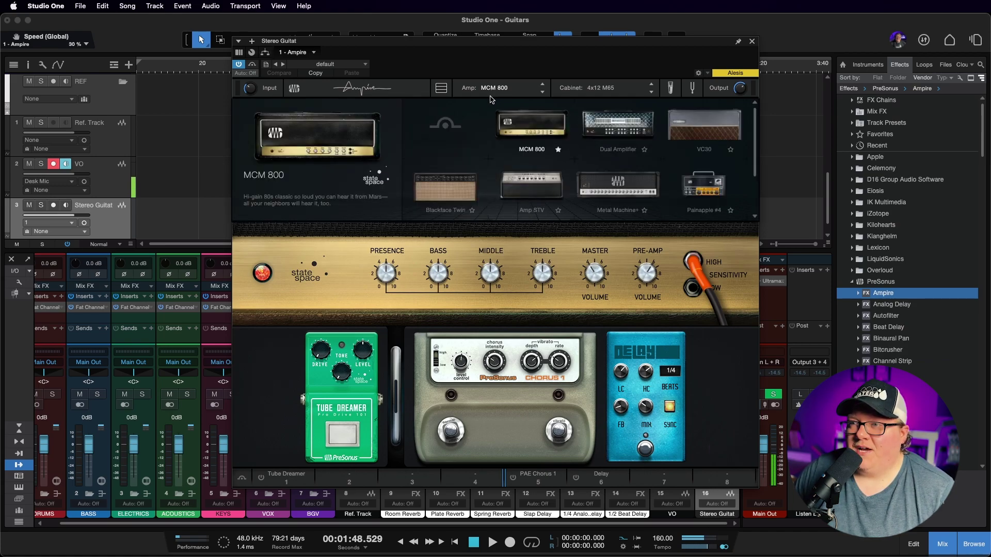
click(461, 192)
click(463, 194)
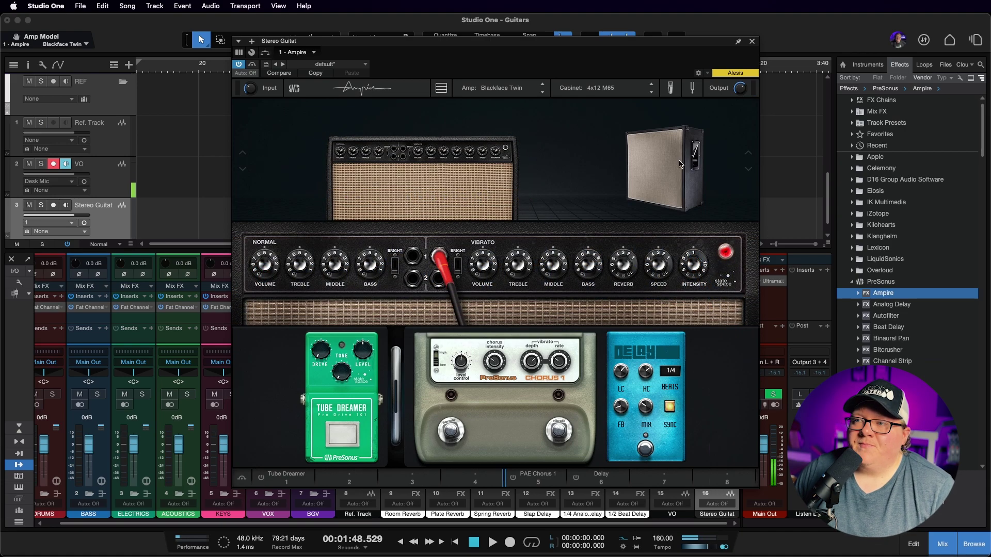
Choose the 2x12 Blackface cabinet and arm the Stereo Guitat track for recording with monitoring enabled
click(500, 91)
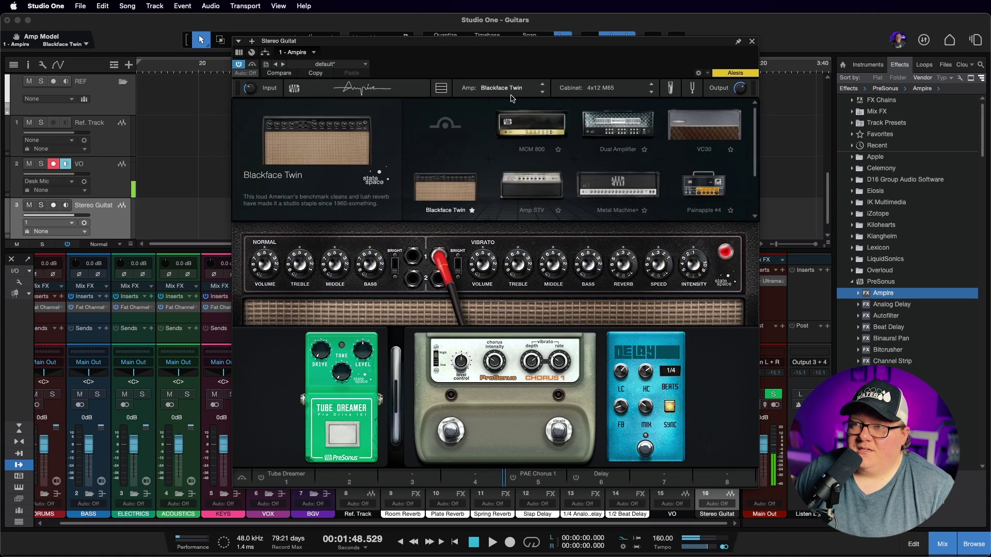
click(588, 88)
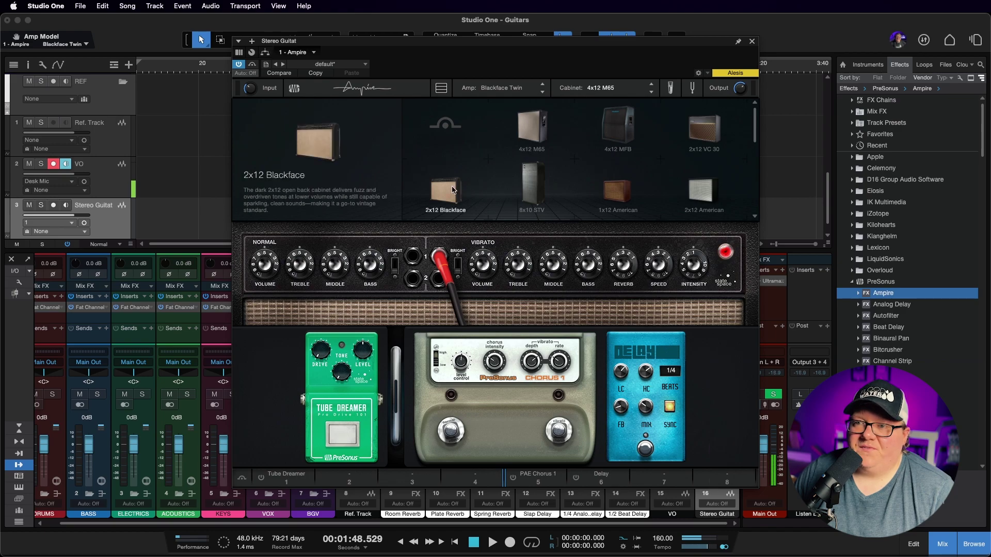
click(453, 190)
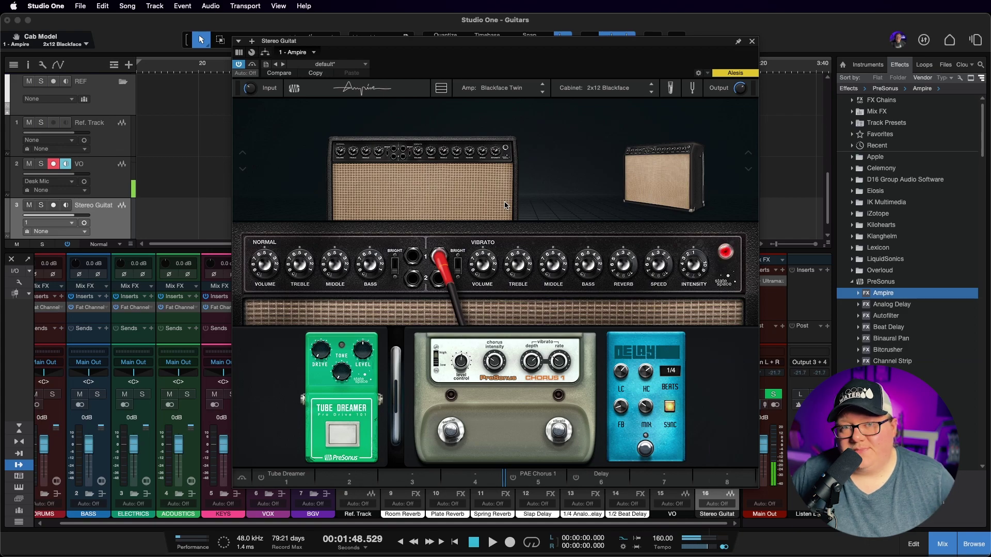
key(shift+r)
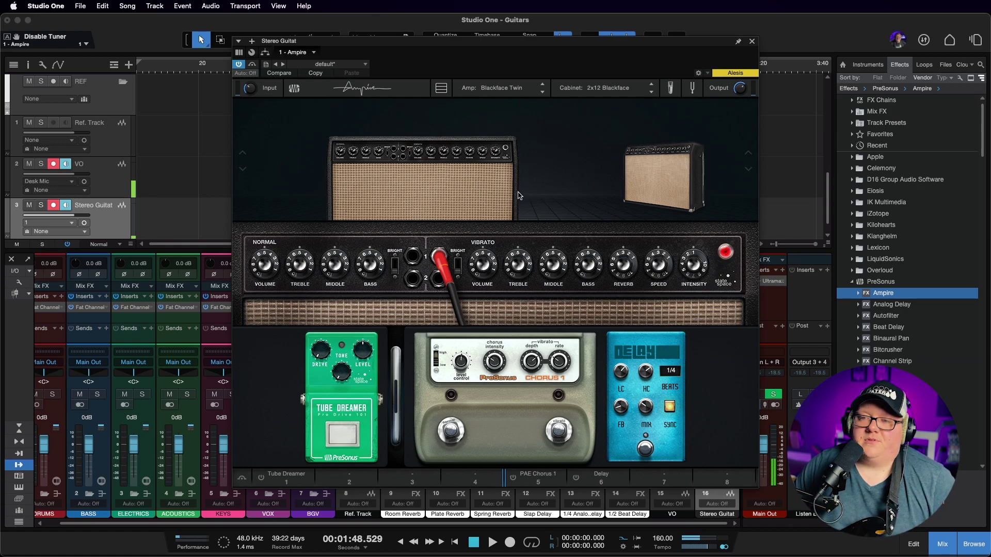
Audition the Tube Dreamer pedal on and off, and toggle the vibrato channel's Bright switch off and back on
click(345, 435)
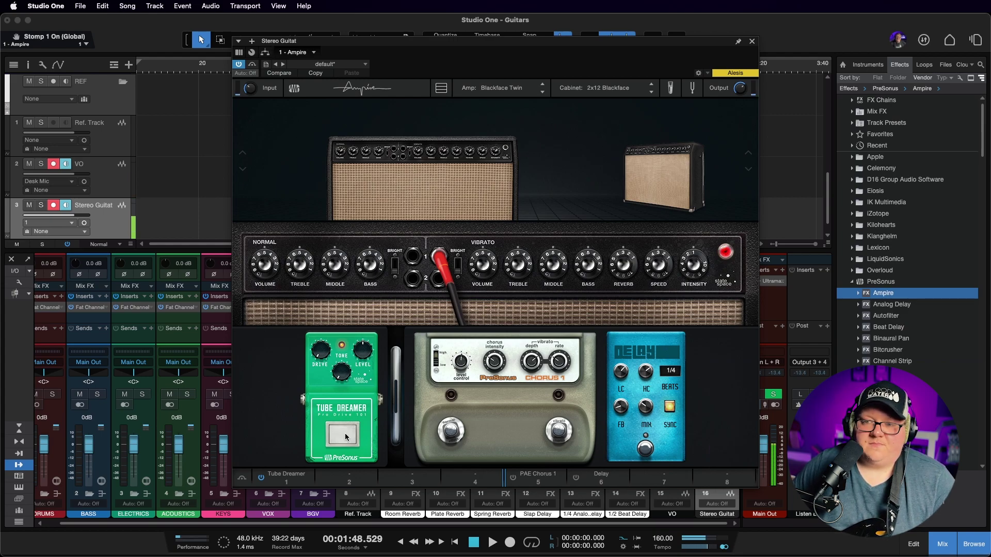
click(345, 437)
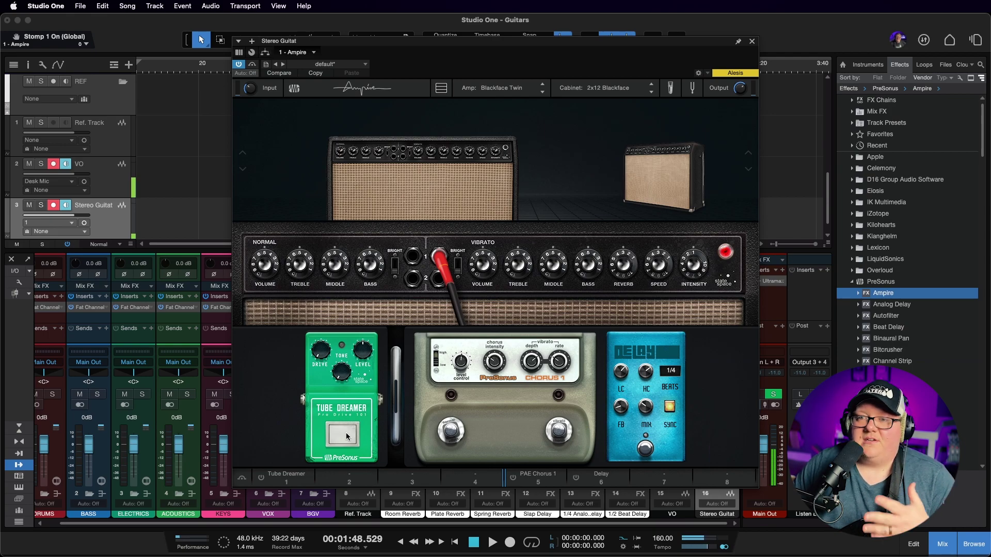
mouse_move(494, 289)
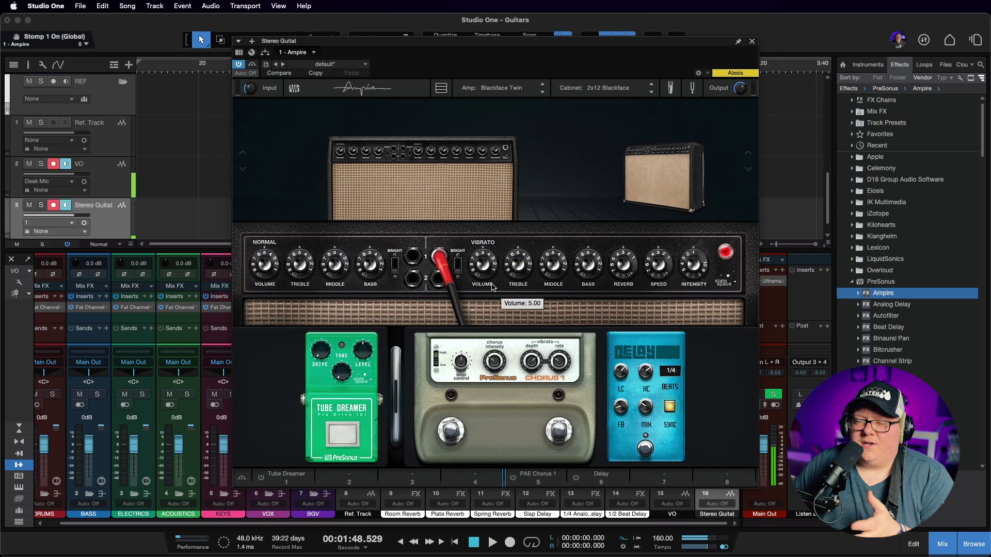
click(458, 264)
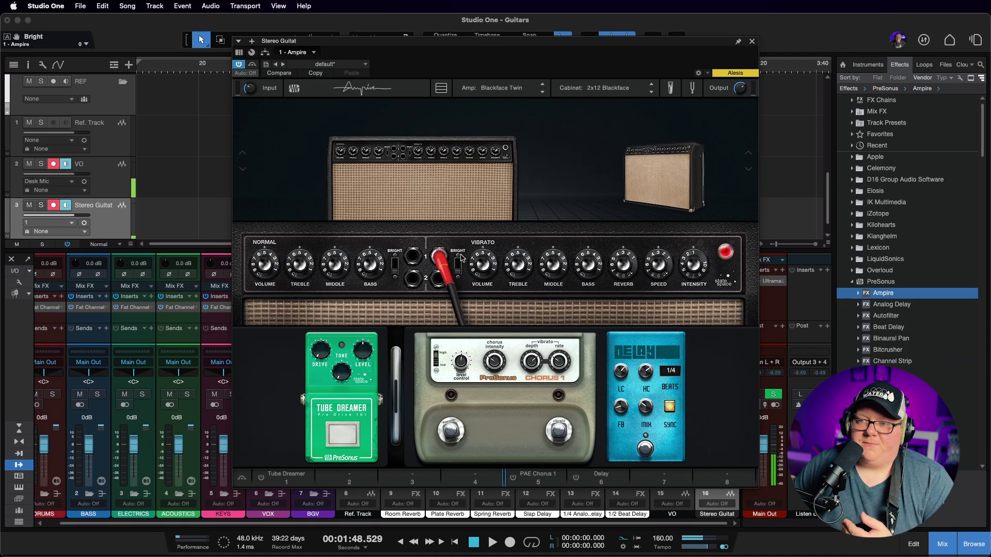
click(458, 265)
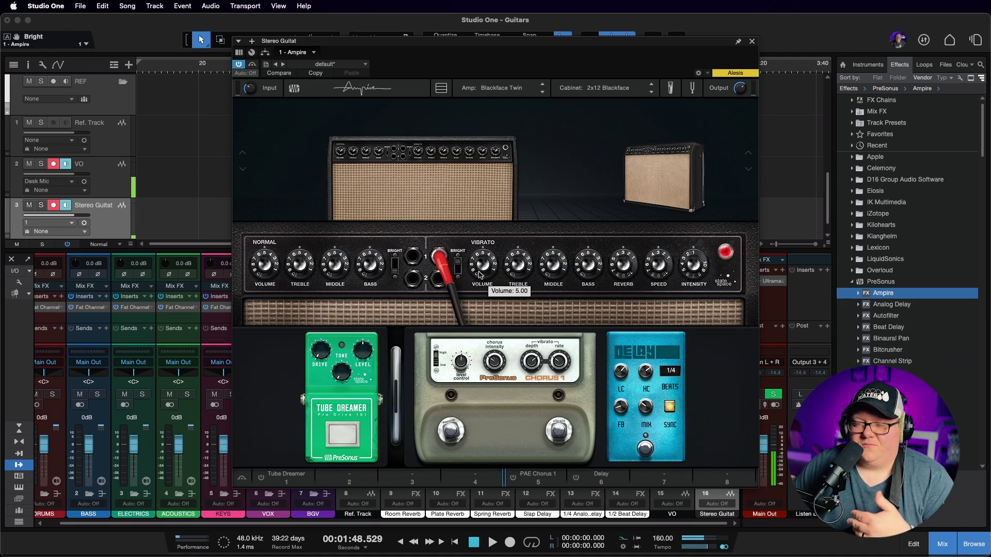
Set the Blackface Twin's vibrato-channel Middle to 5.83 and Bass to 4.51
mouse_move(559, 273)
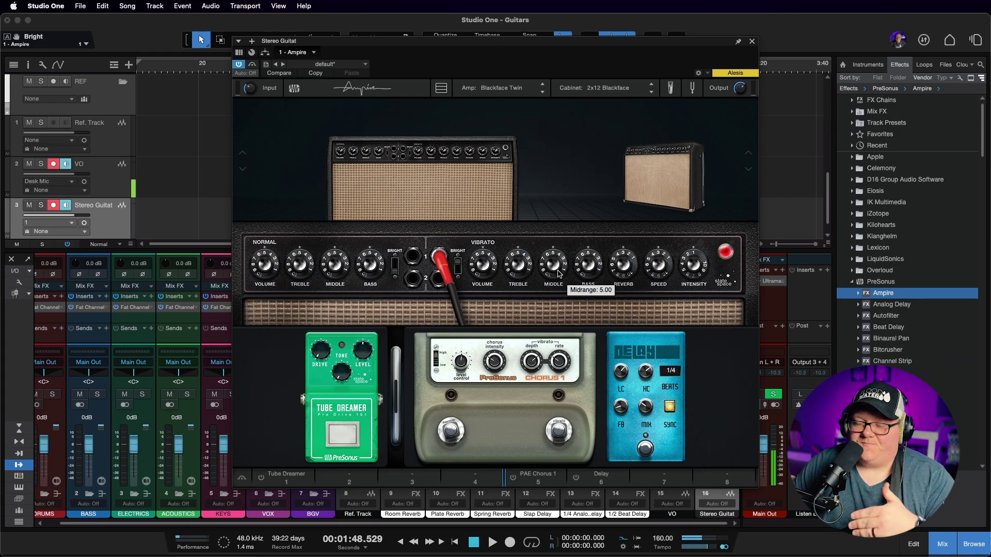
drag(559, 274, 554, 263)
mouse_move(584, 285)
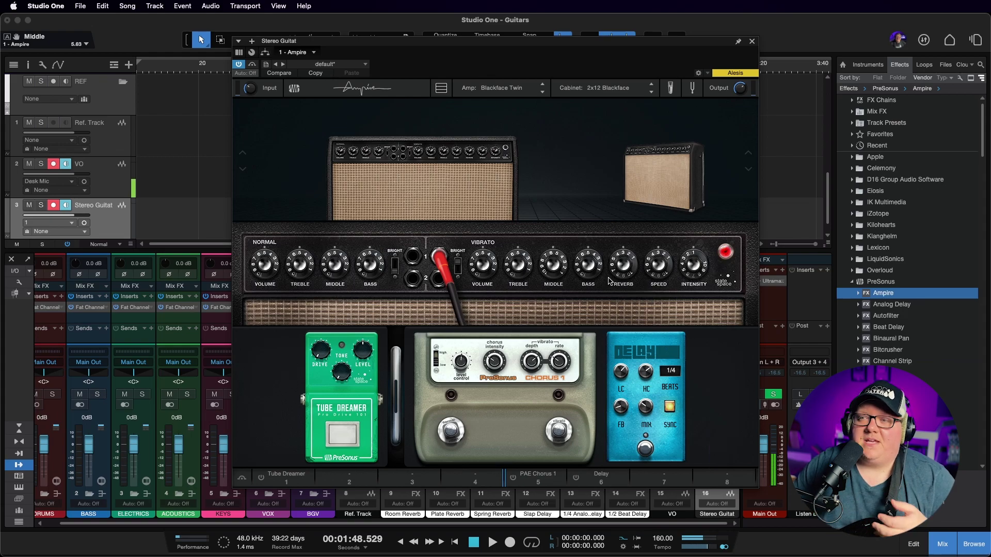
drag(590, 265, 592, 273)
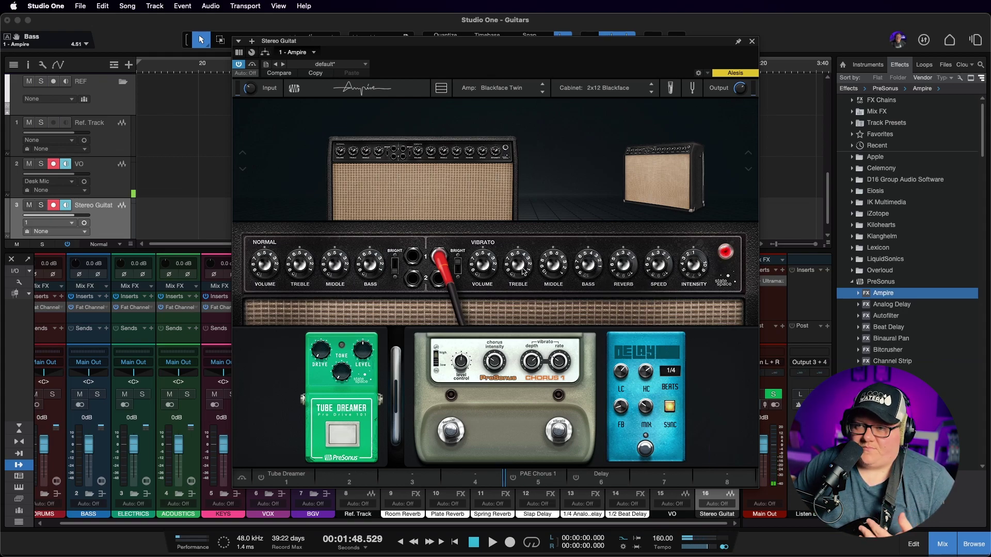
Reduce the Blackface Twin's Reverb to 1.00
mouse_move(532, 267)
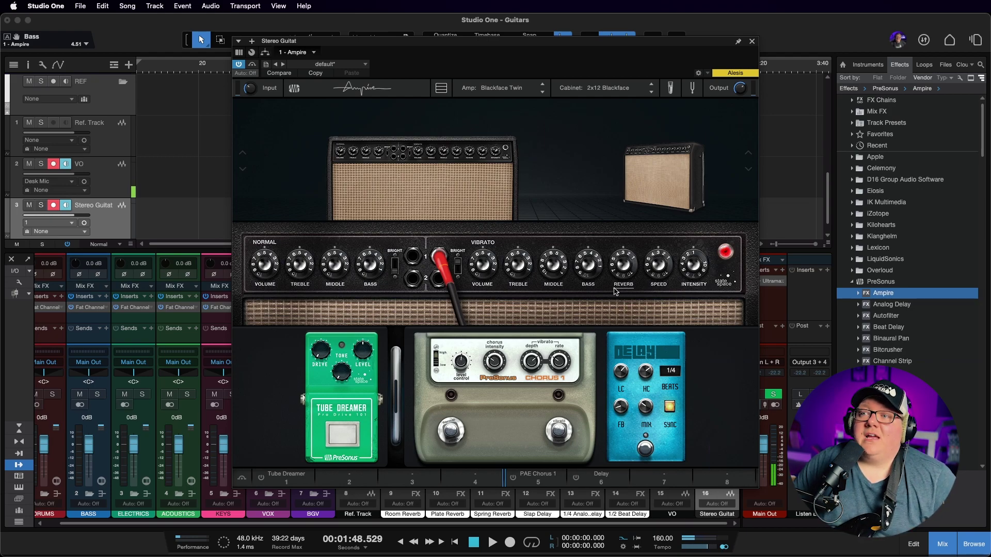
mouse_move(638, 278)
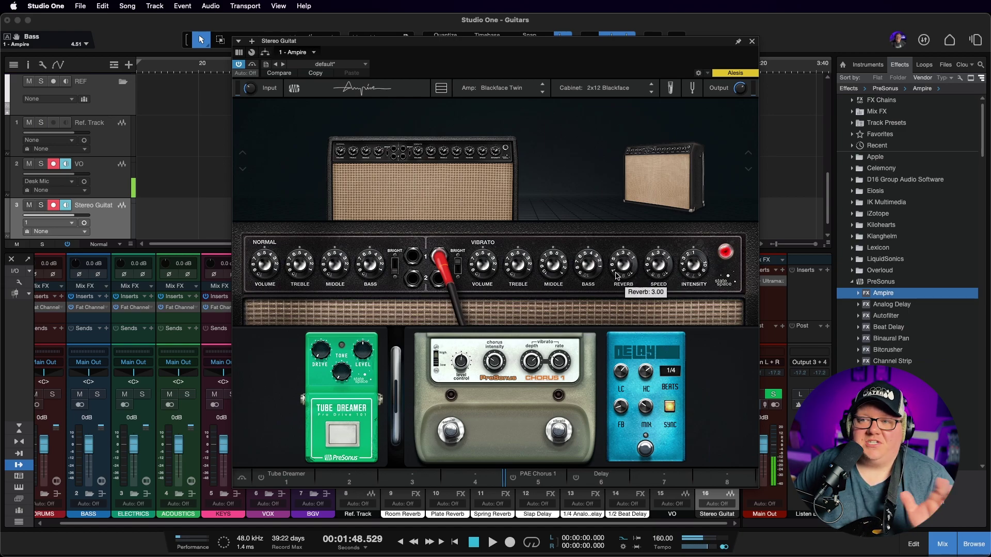
drag(618, 276, 615, 334)
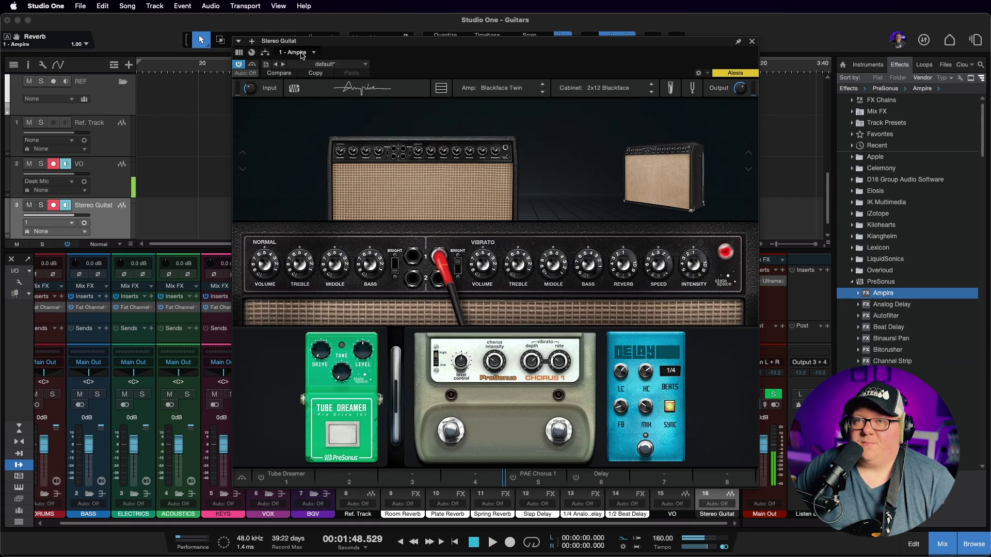
Add a two-way splitter to the guitar channel's insert routing and move Ampire onto its first branch
click(265, 54)
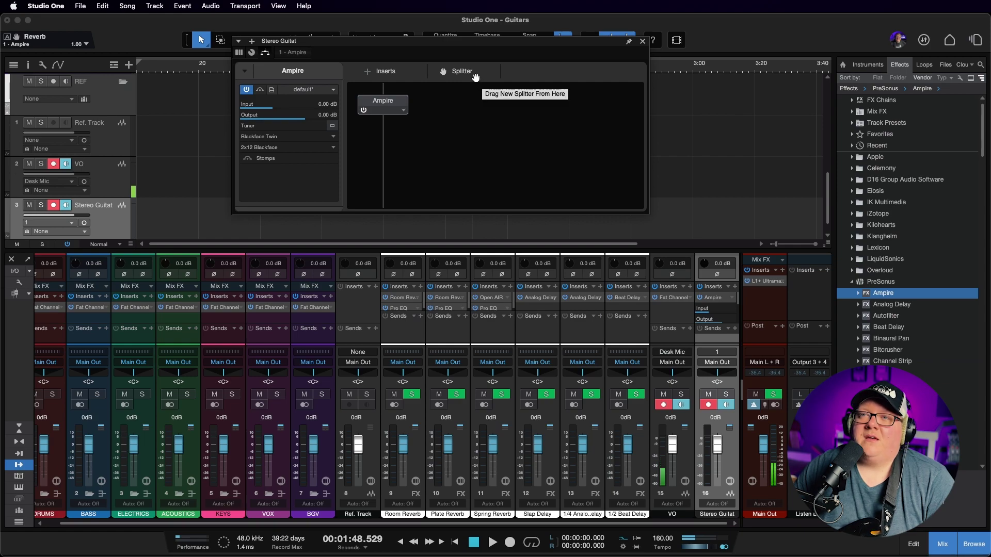
drag(426, 96, 385, 101)
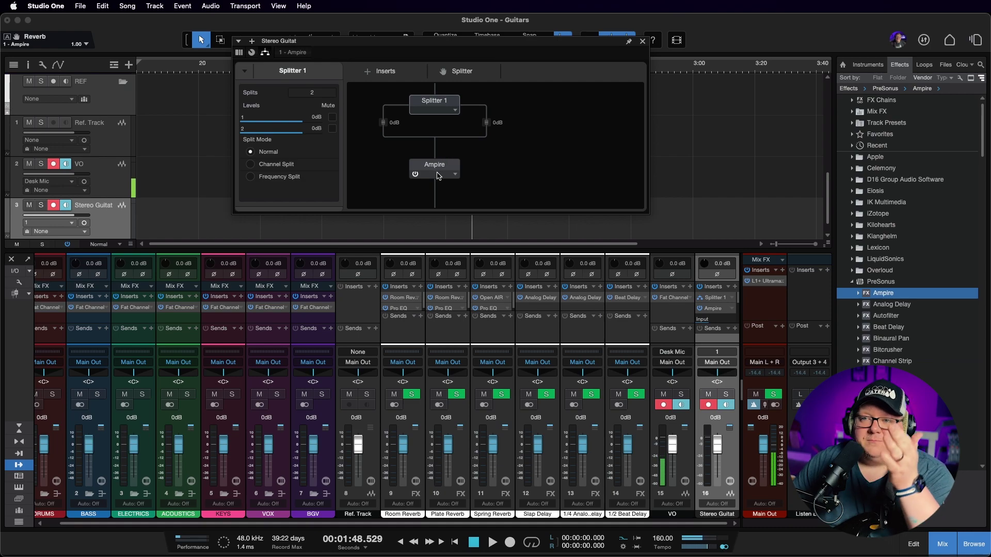
drag(435, 171, 388, 145)
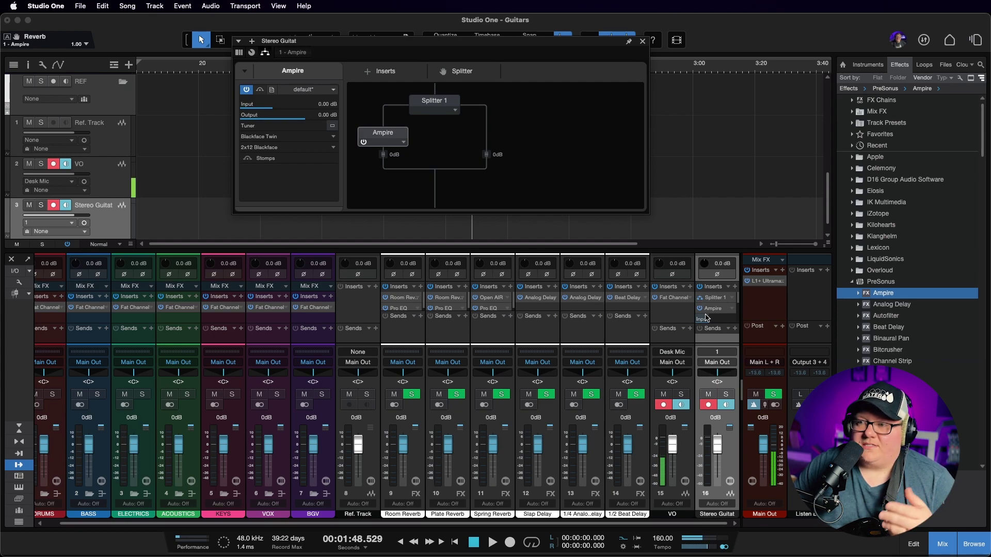
Enlarge the mixer's insert area, then insert a second Ampire on Stereo Guitat with the VC30 amp
drag(660, 252, 665, 182)
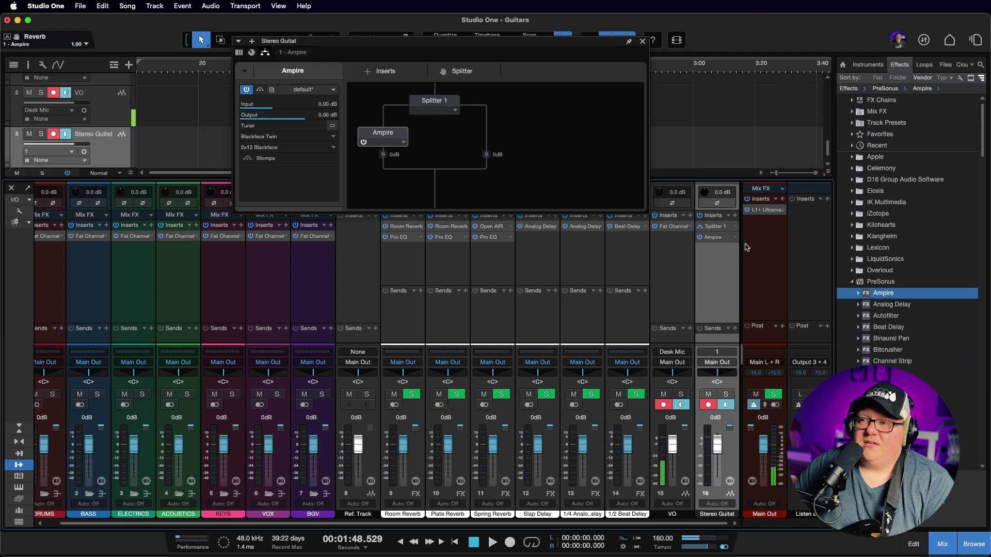
drag(904, 294, 723, 261)
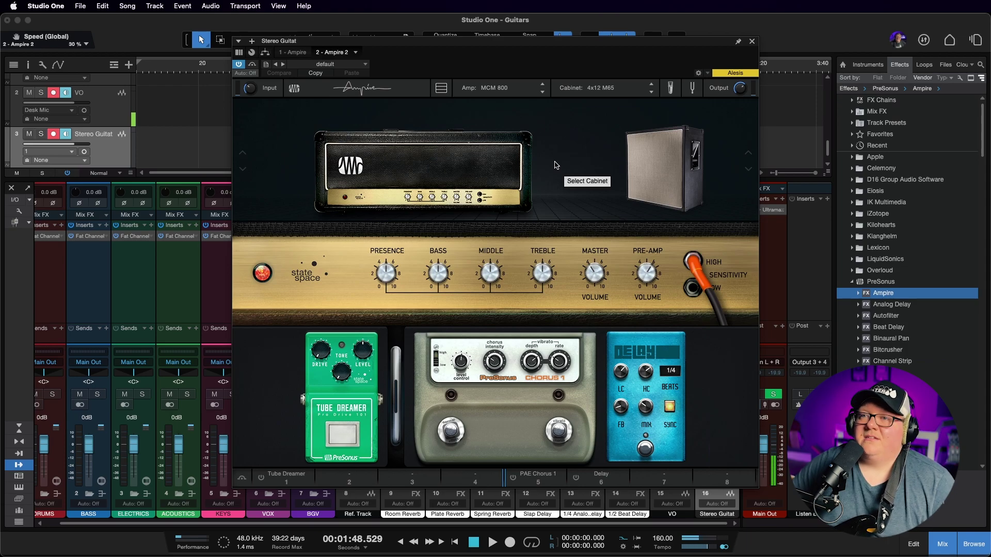
click(505, 92)
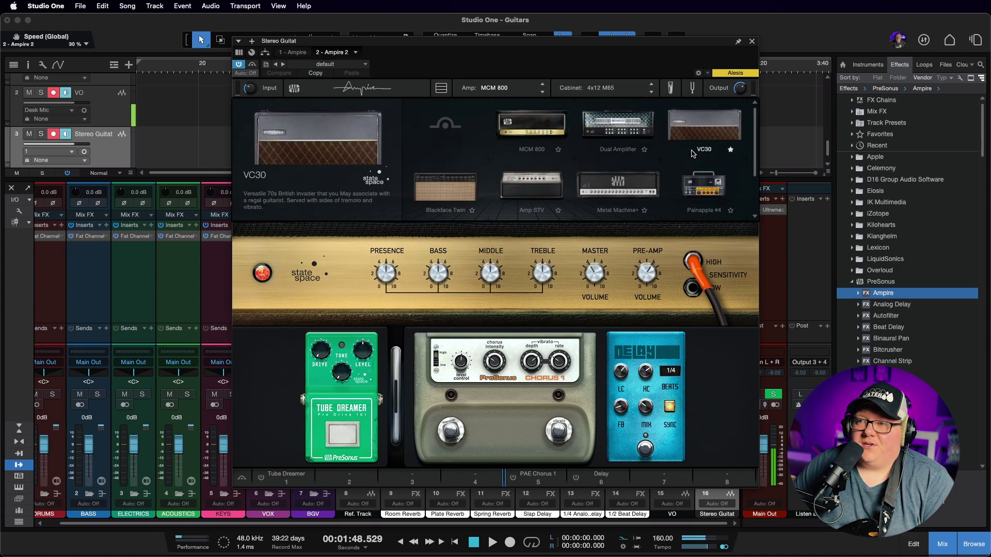
click(706, 138)
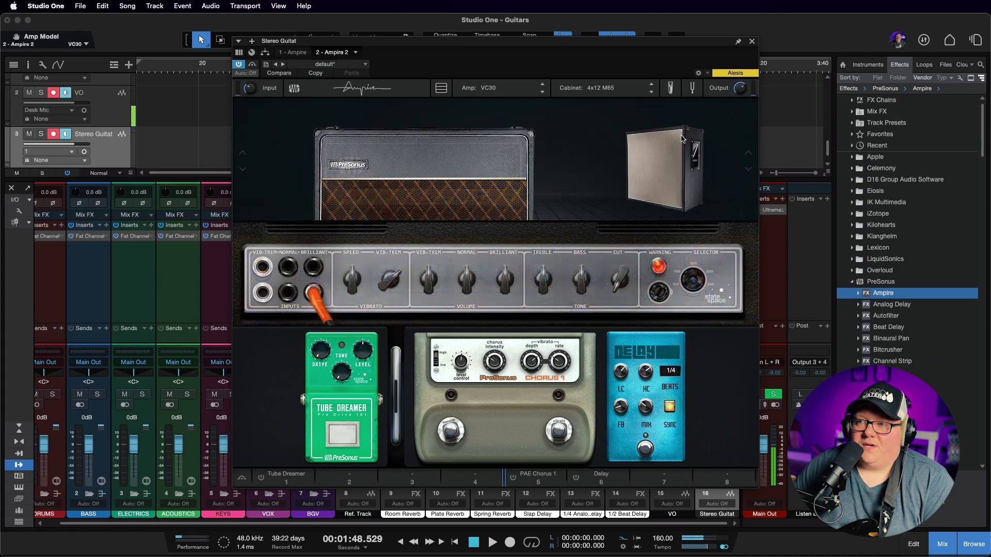
Give the second Ampire the 2x12 VC 30 cabinet and bring up the first Ampire
click(609, 90)
click(704, 131)
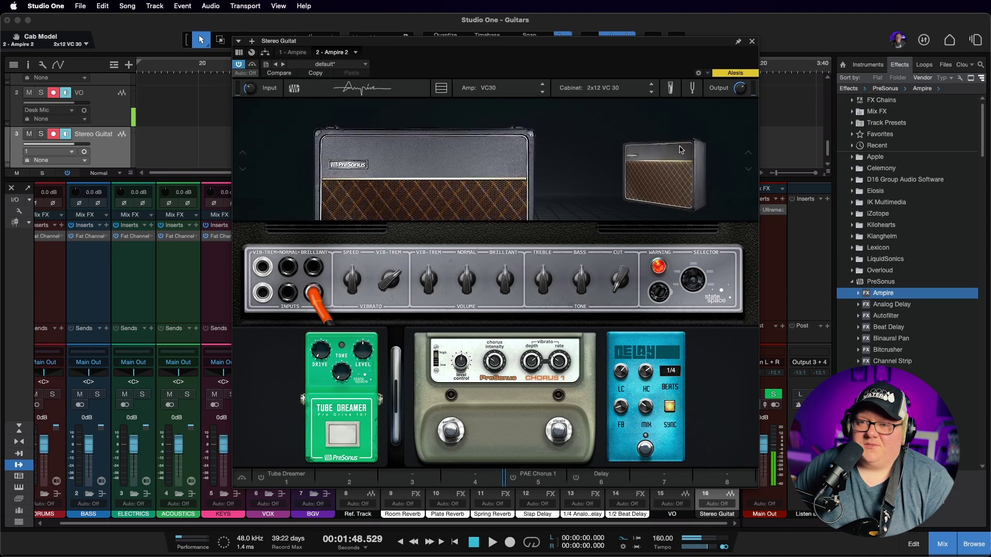
click(292, 53)
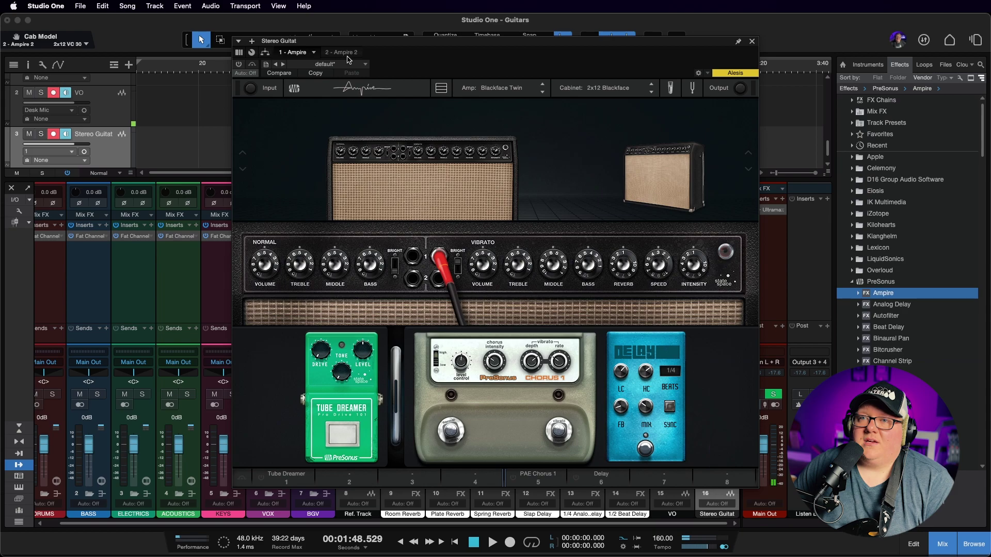
On the second Ampire, plug the VC30's input cable into the first Normal jack and set Normal Volume to 38%
click(349, 56)
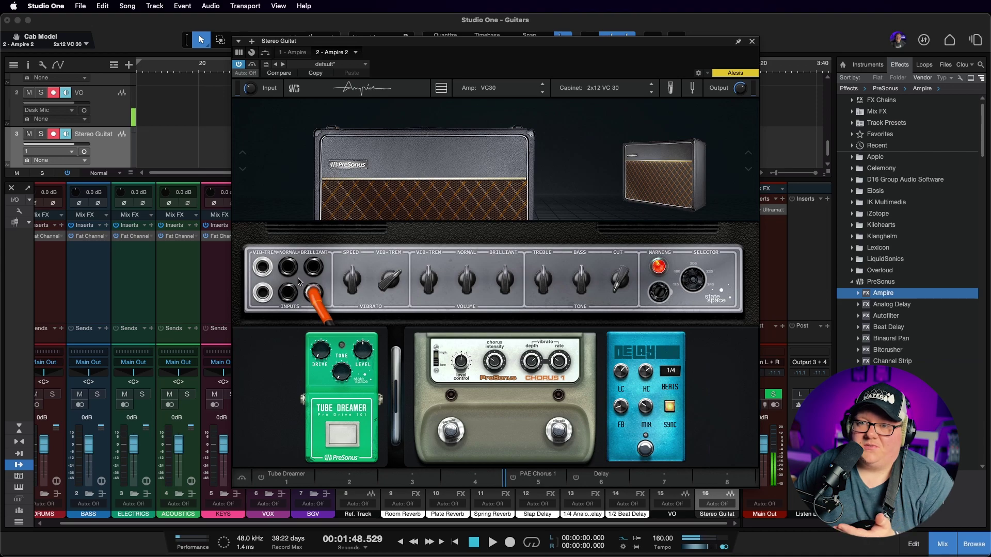
drag(313, 293, 288, 267)
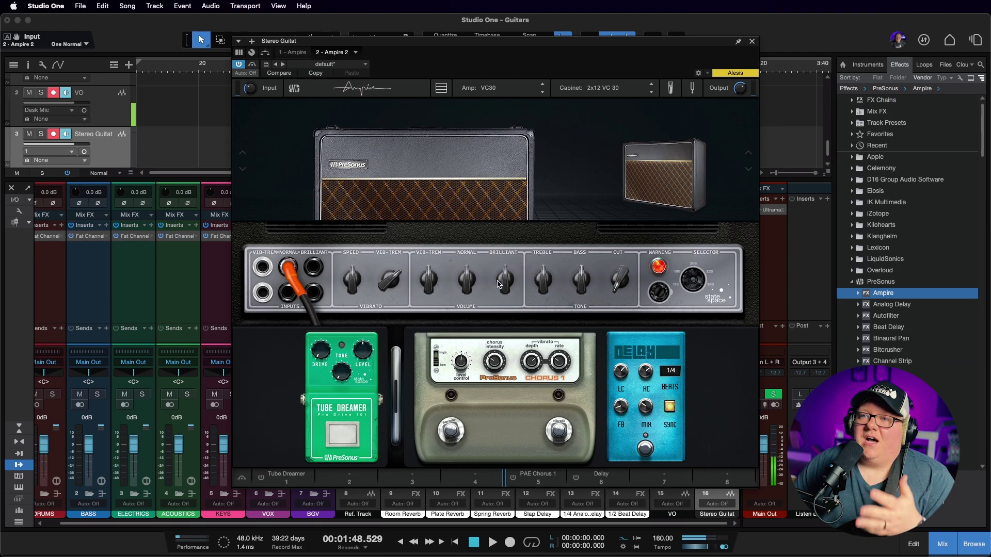
drag(468, 282, 467, 292)
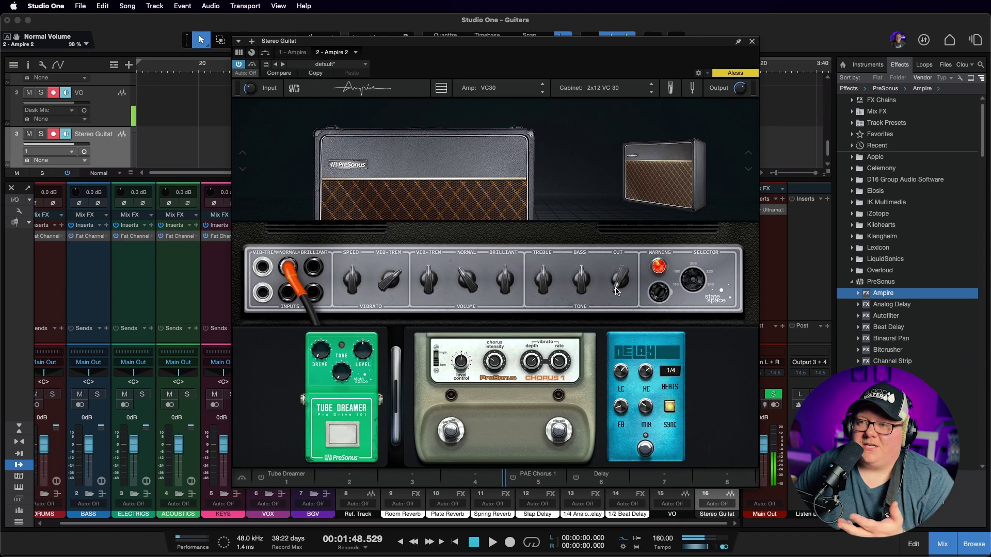
Set the VC30's Cut to 9%, Treble to 54%, Bass to 47% and Brilliant Volume to 62%
drag(614, 290, 616, 269)
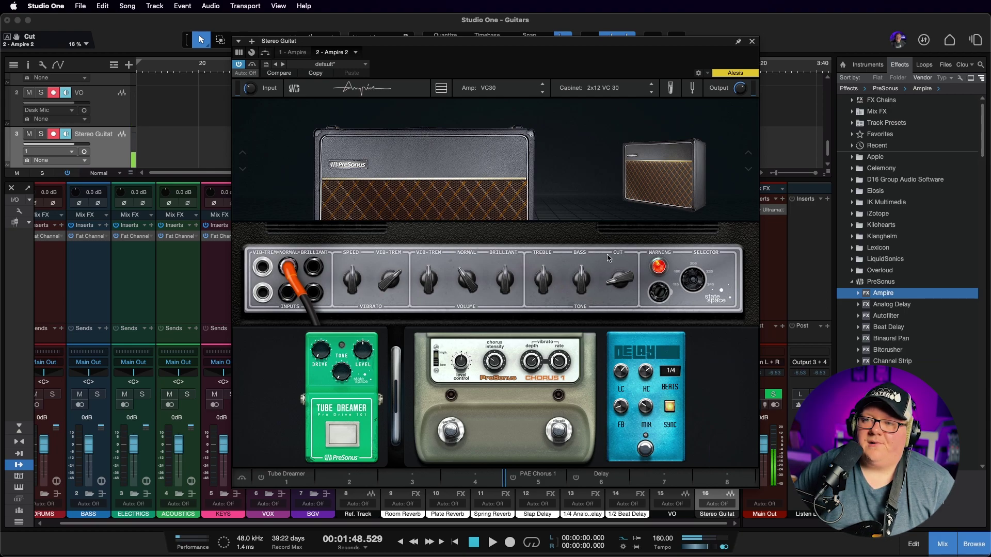
drag(616, 280, 614, 282)
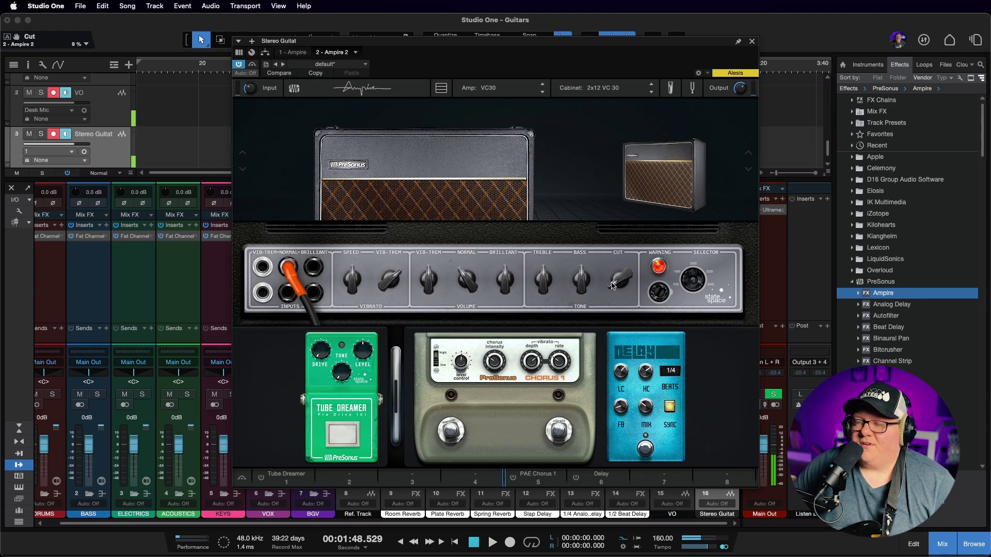
mouse_move(546, 284)
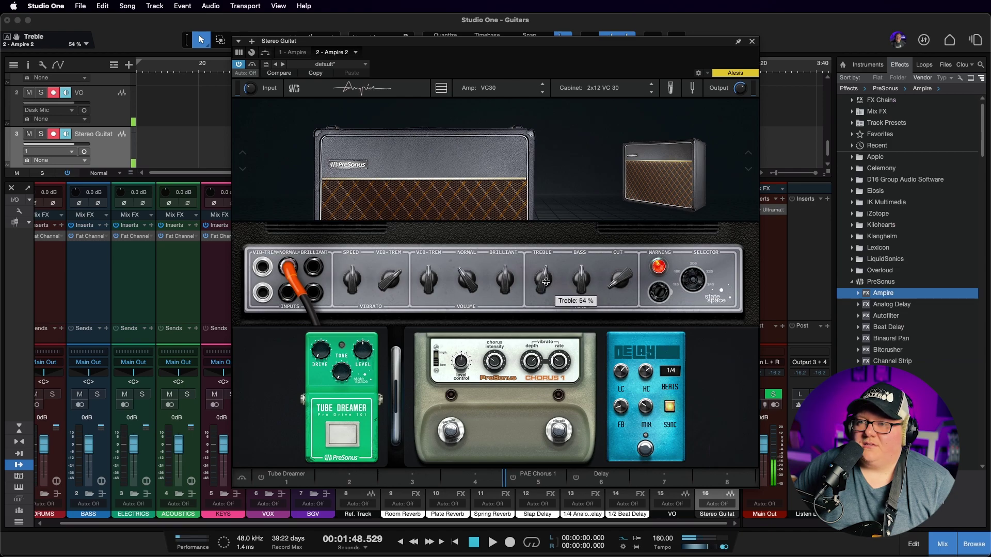
mouse_move(579, 287)
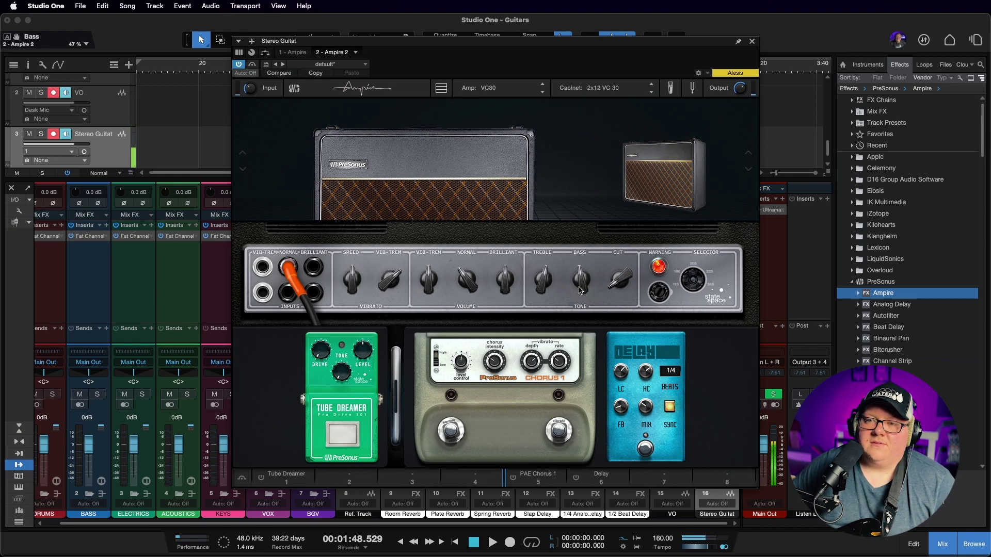
drag(499, 289, 500, 272)
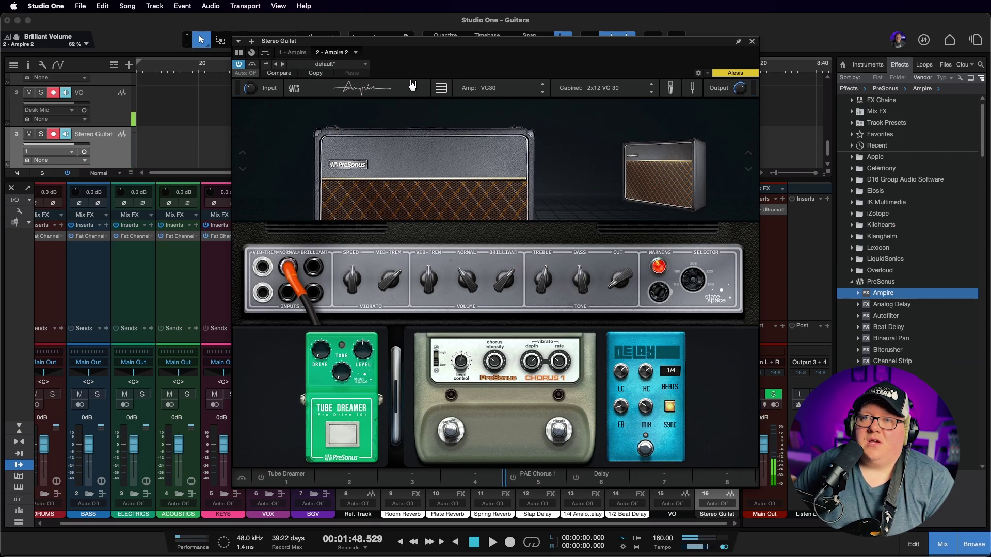
In the insert routing, move Ampire 2 onto the splitter's second branch and switch the first Ampire back on
click(265, 52)
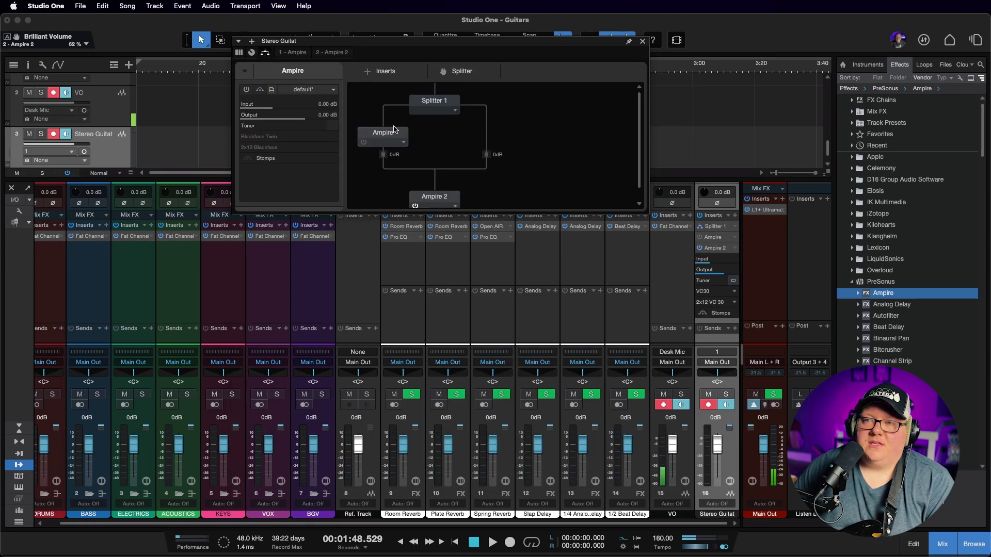
drag(431, 194, 486, 144)
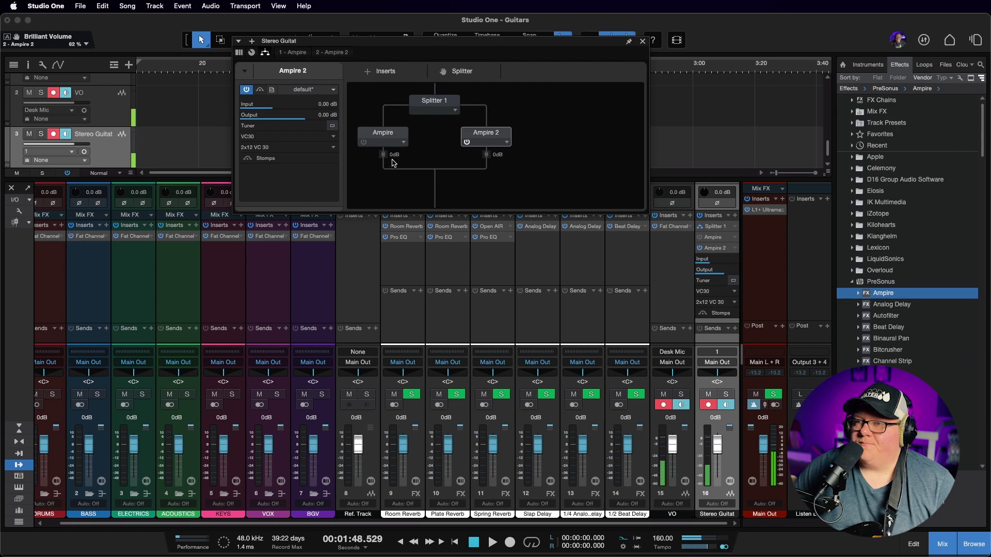
click(364, 146)
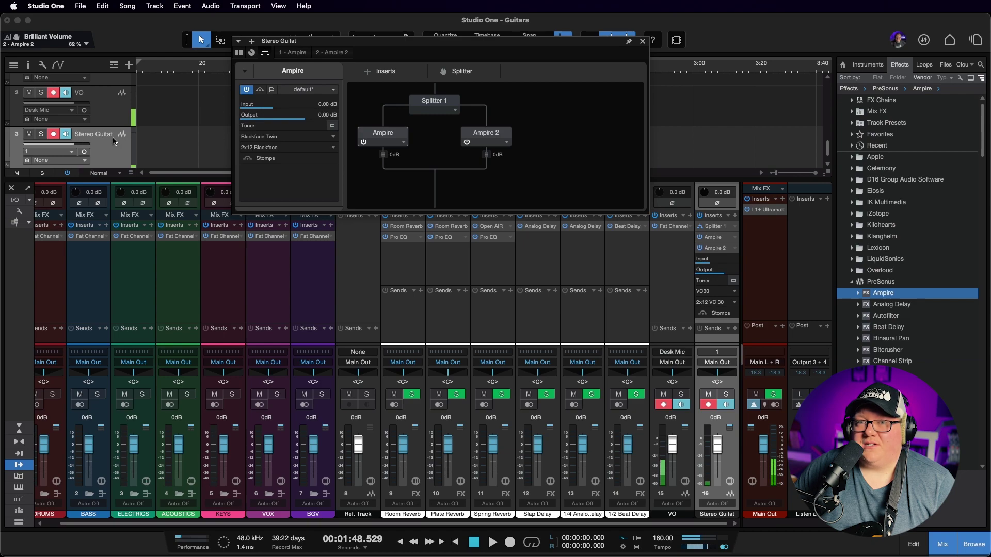
Switch the Stereo Guitat track from mono to stereo, collapse Ampire 2's insert controls in the mixer and close the routing window
click(84, 153)
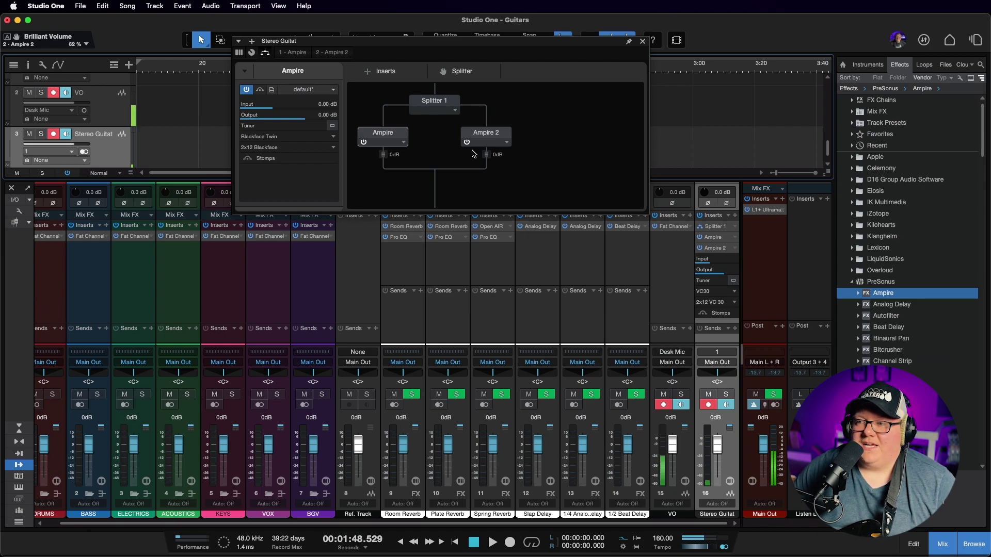
click(716, 249)
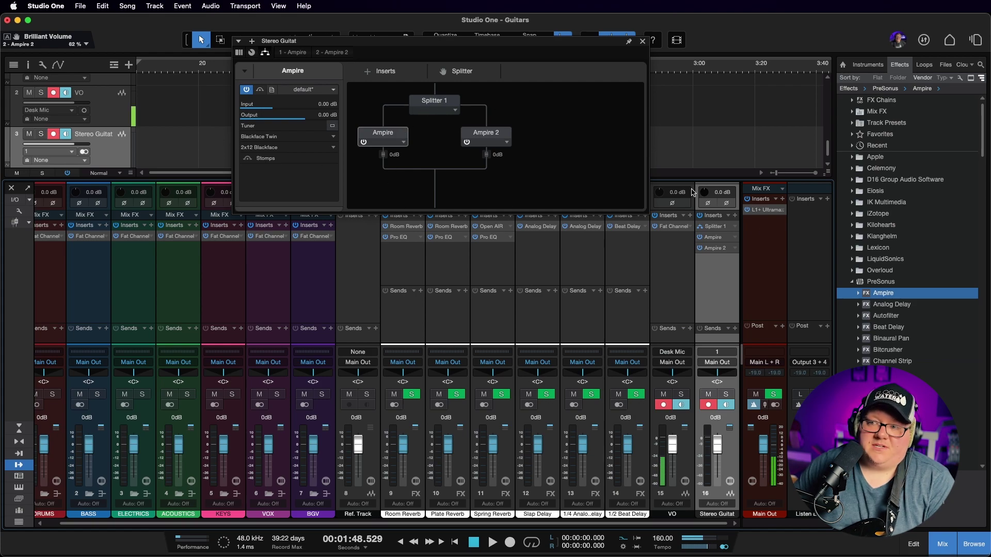
click(642, 42)
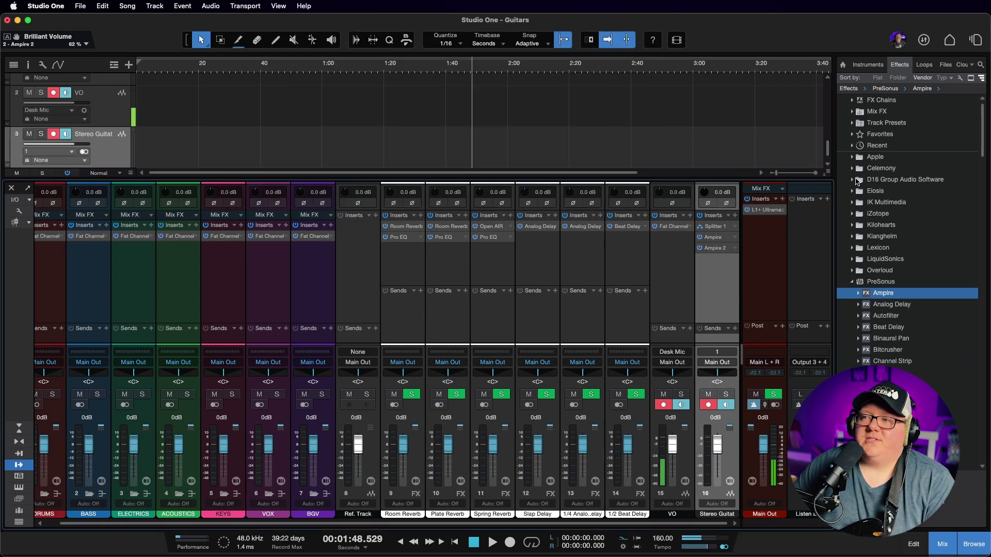
Remove the Tube Dreamer, PAE Chorus 1 and Delay pedals from Ampire 2
click(712, 249)
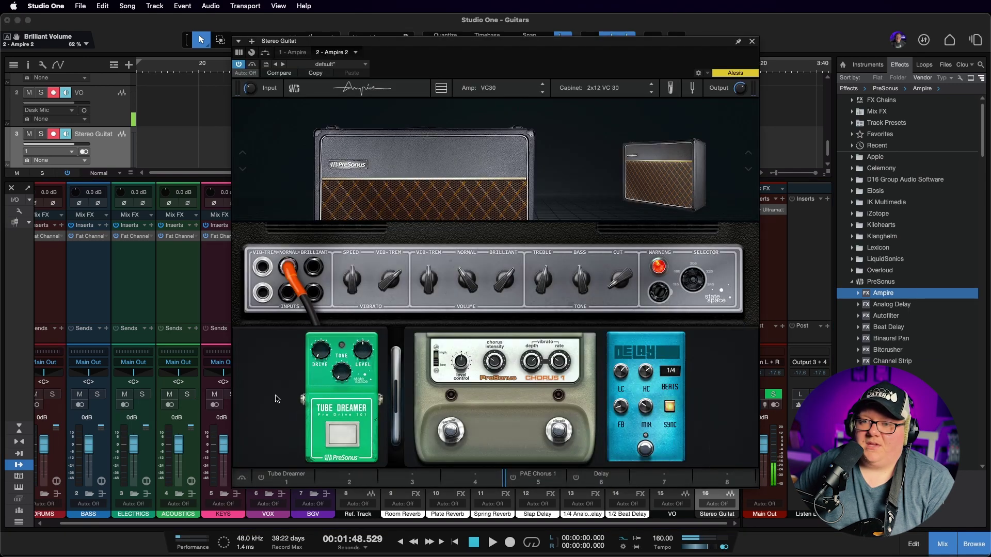
click(309, 474)
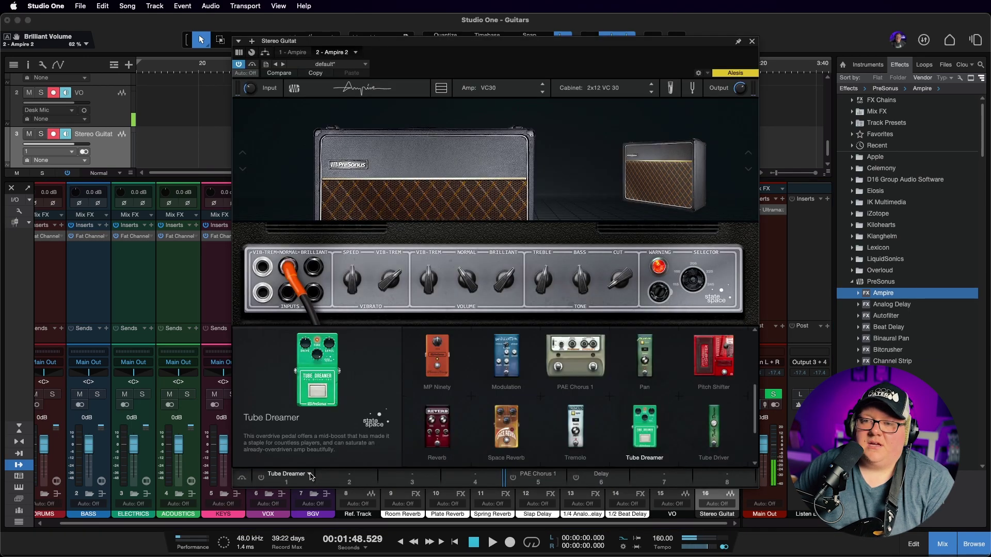
click(436, 357)
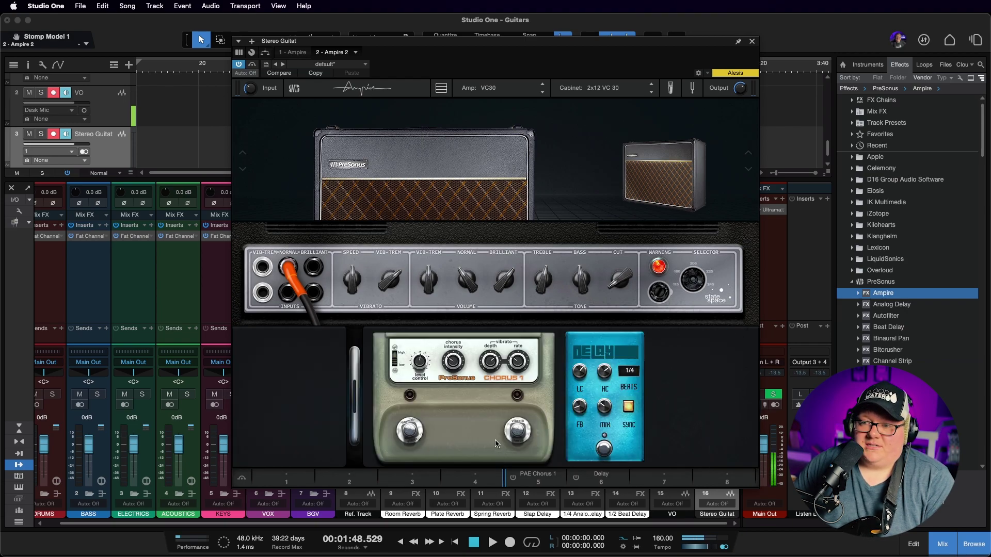
click(560, 476)
click(440, 361)
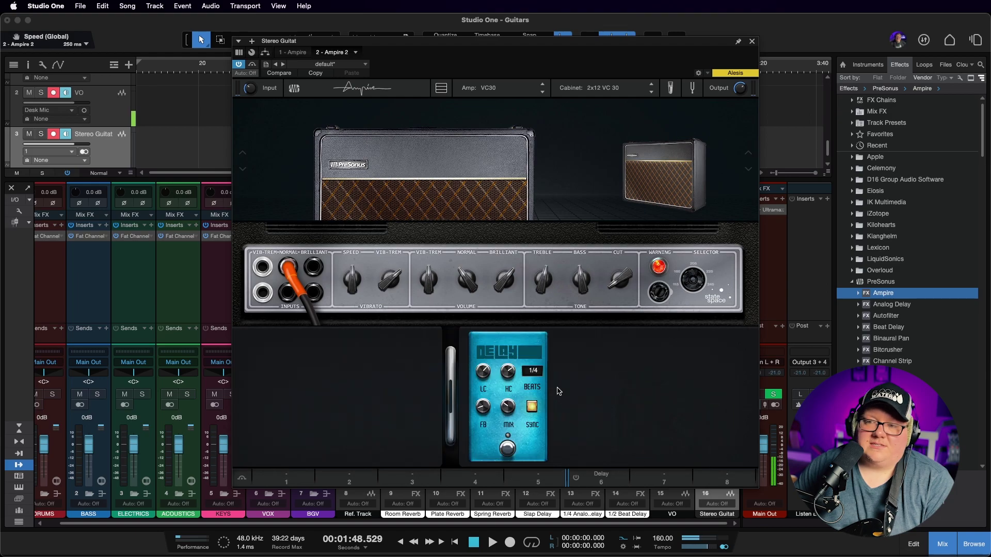
click(624, 478)
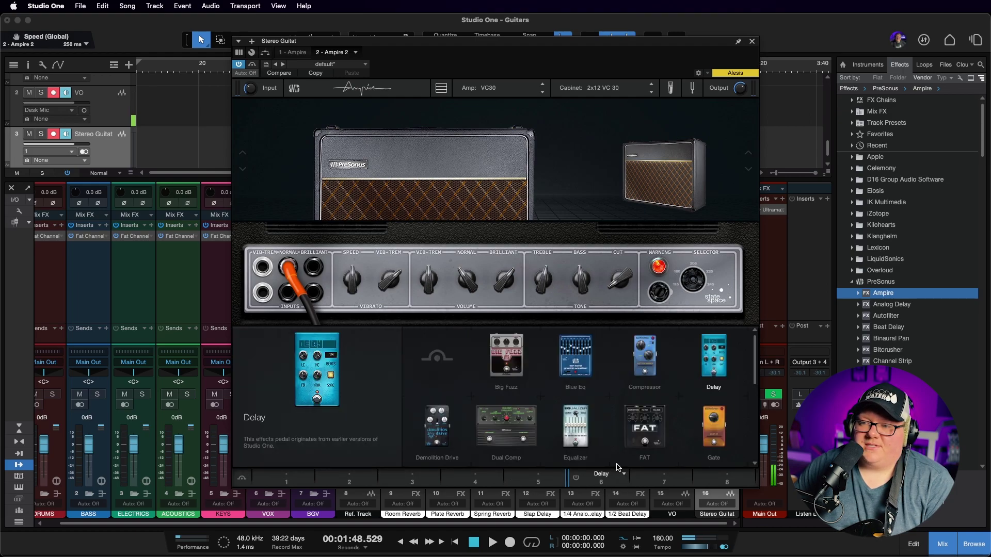
click(439, 359)
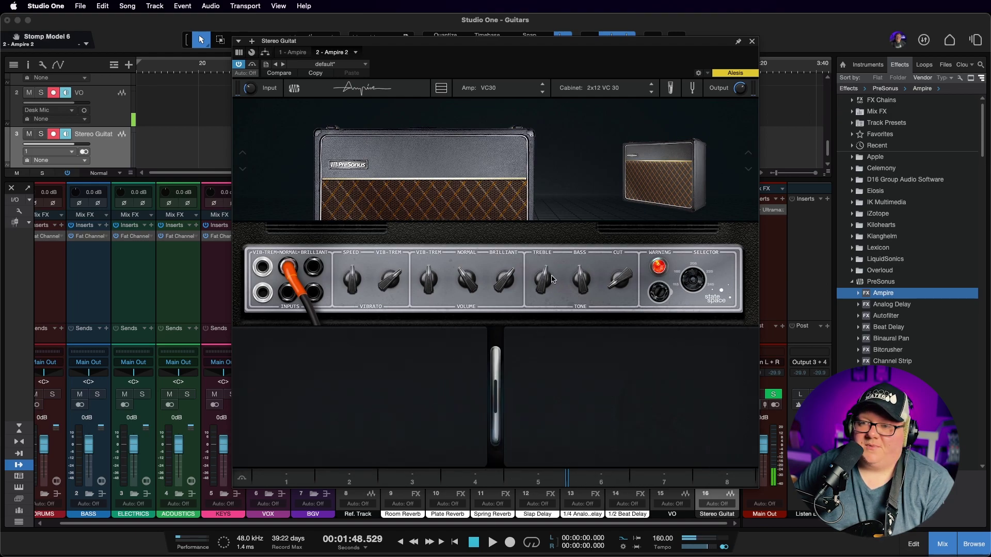
Clear the Tube Dreamer, PAE Chorus 1 and Delay pedals from the first Ampire and close its window
click(297, 52)
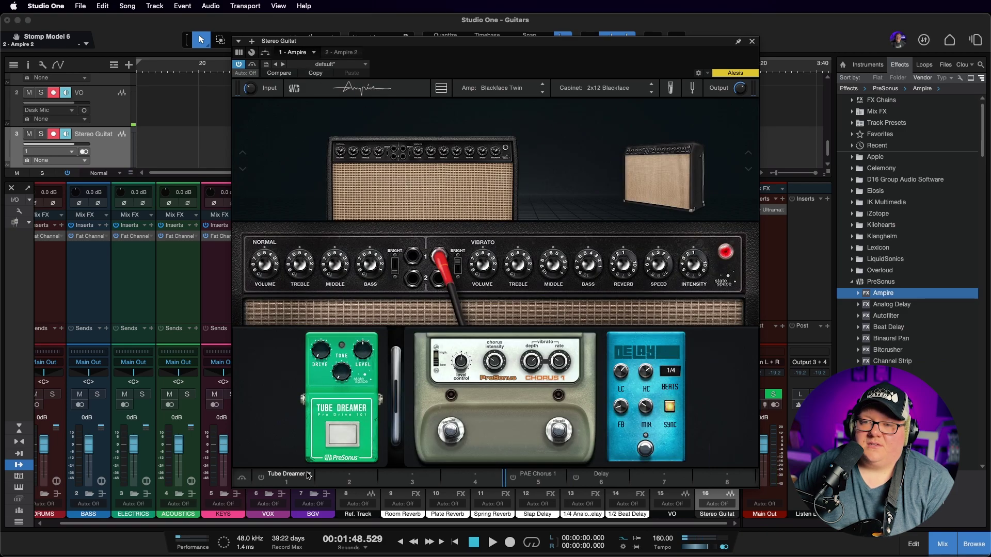
click(309, 474)
click(437, 357)
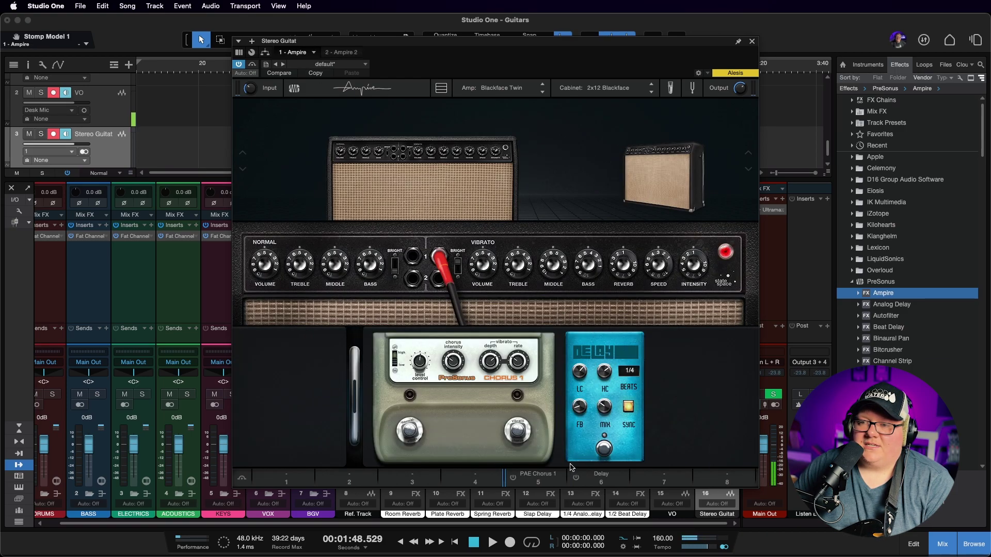
click(560, 476)
scroll(575, 397, up, 1)
click(437, 357)
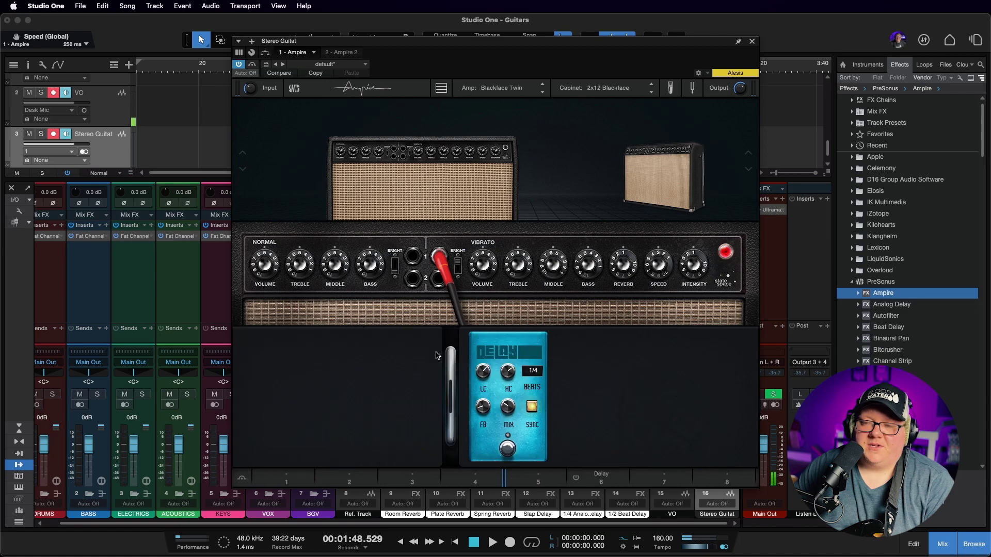
click(621, 478)
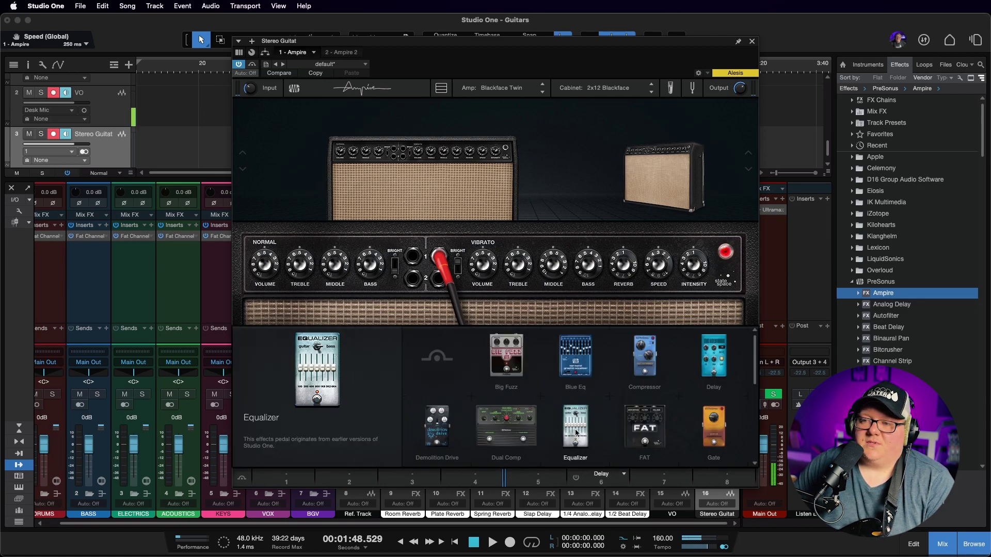
click(437, 358)
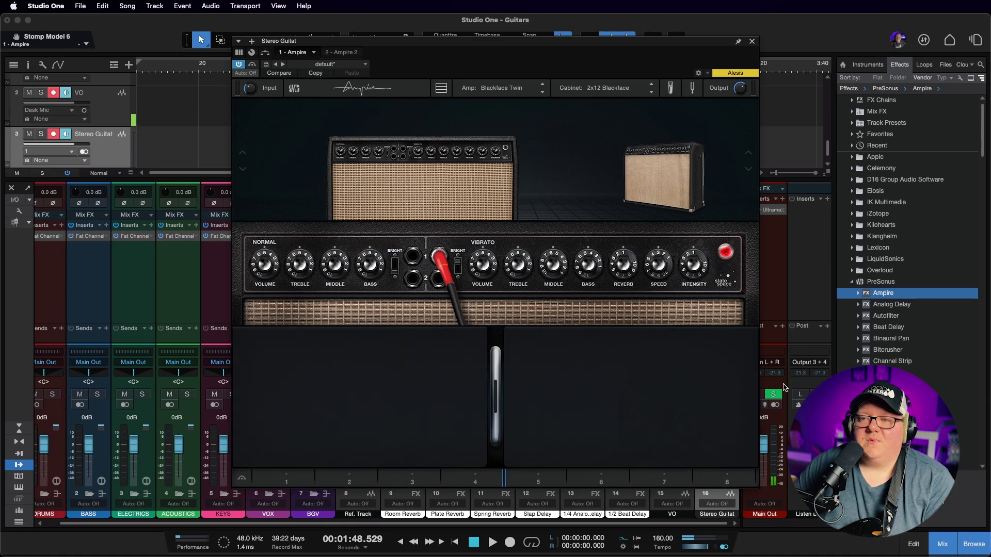
click(751, 41)
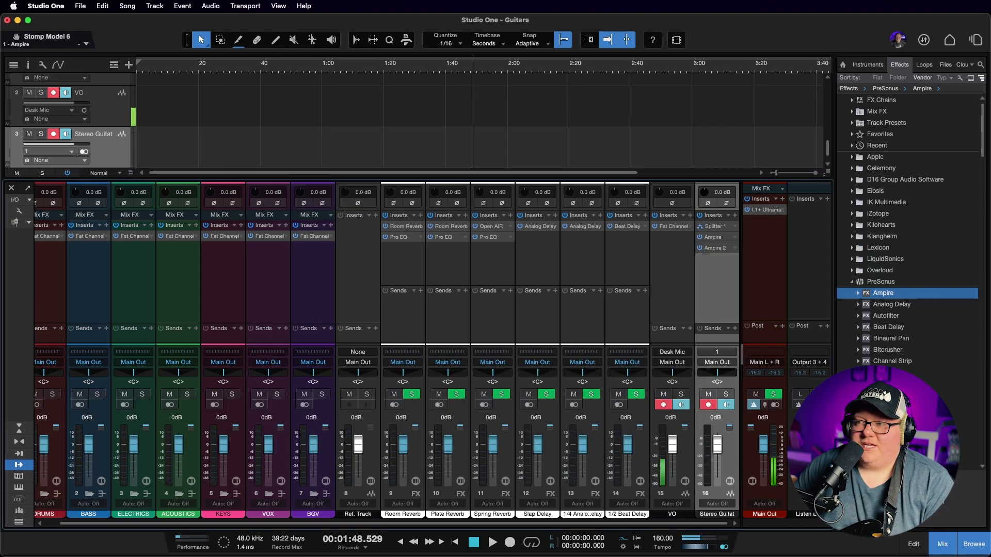
Insert the PreSonus Pedalboard ahead of Splitter 1 on the Stereo Guitat channel and check the resulting insert routing
scroll(954, 395, down, 5)
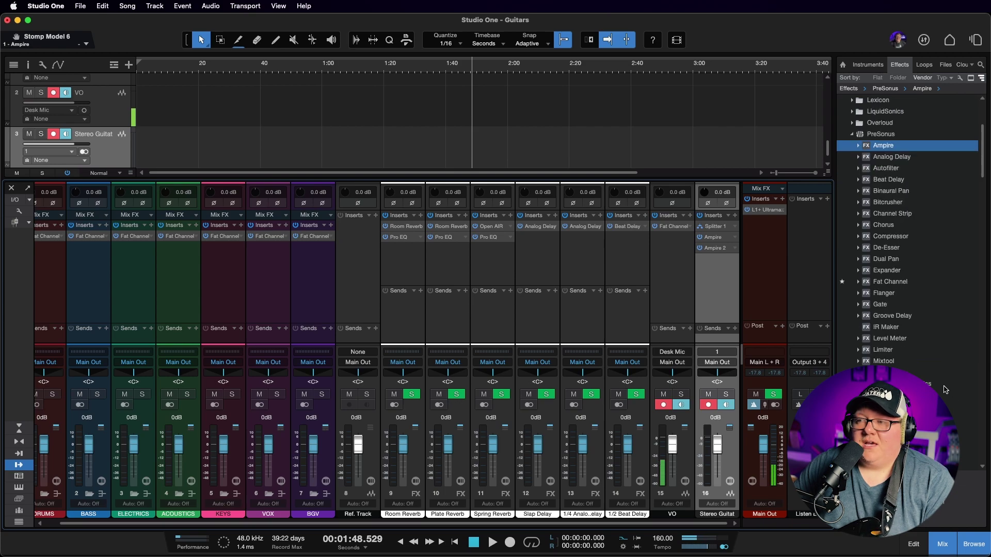
scroll(945, 390, down, 1)
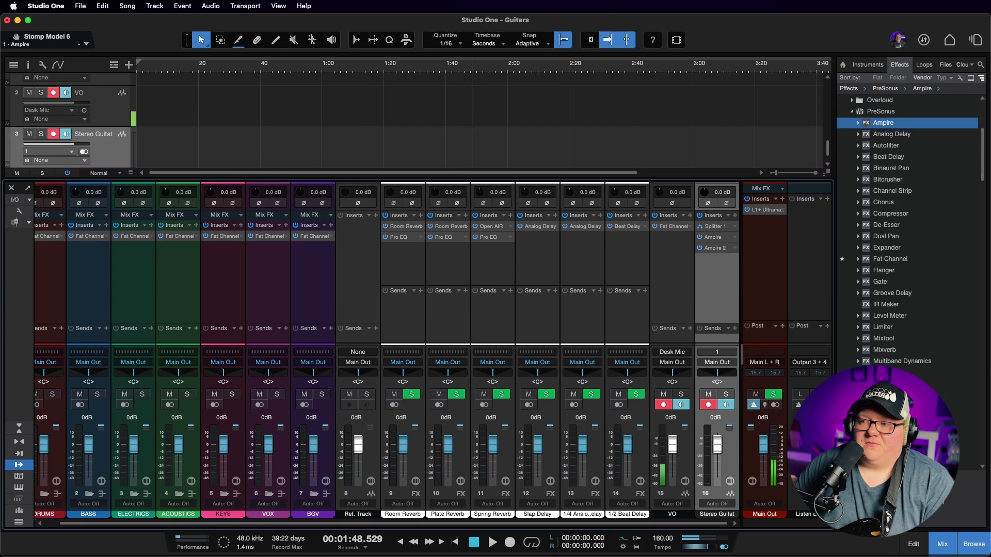
drag(887, 384, 720, 227)
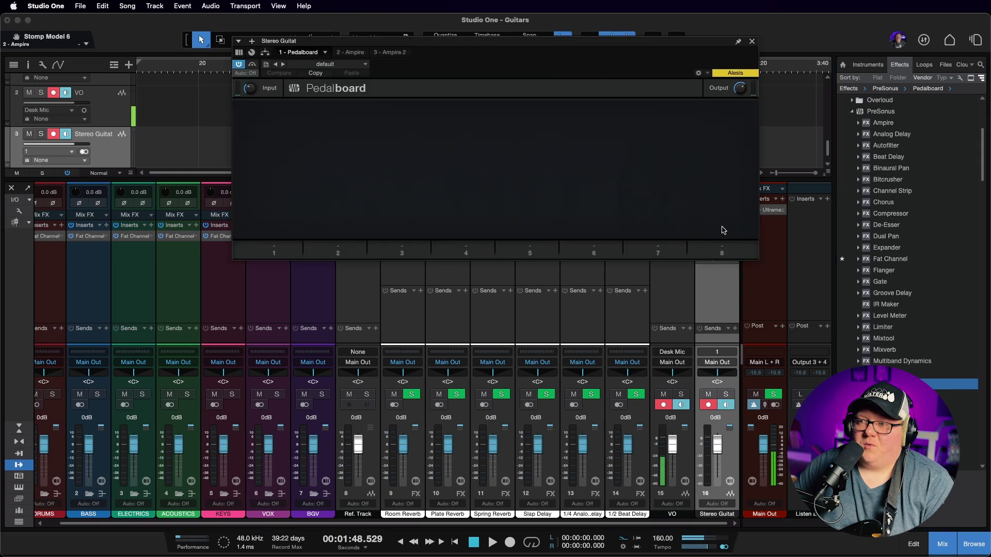
click(265, 53)
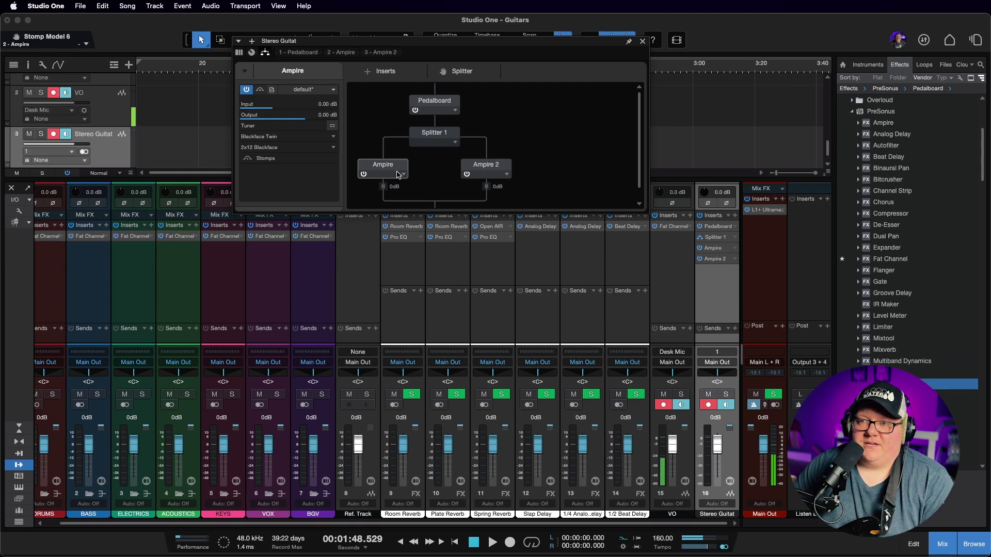
scroll(427, 172, down, 1)
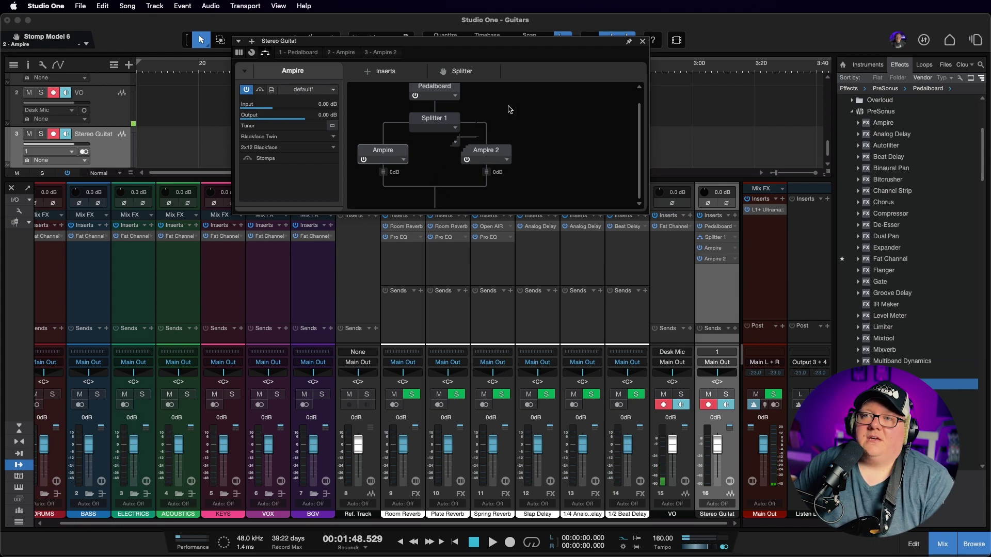
scroll(496, 117, up, 1)
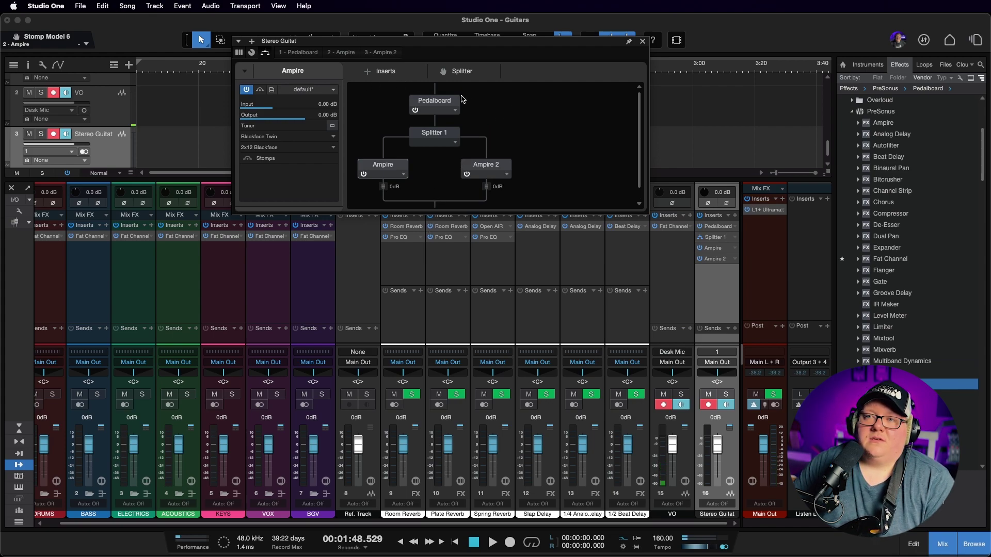
Load the Tube Driver into the Pedalboard's first slot and set its gain to 3.00 dB
click(309, 52)
click(294, 252)
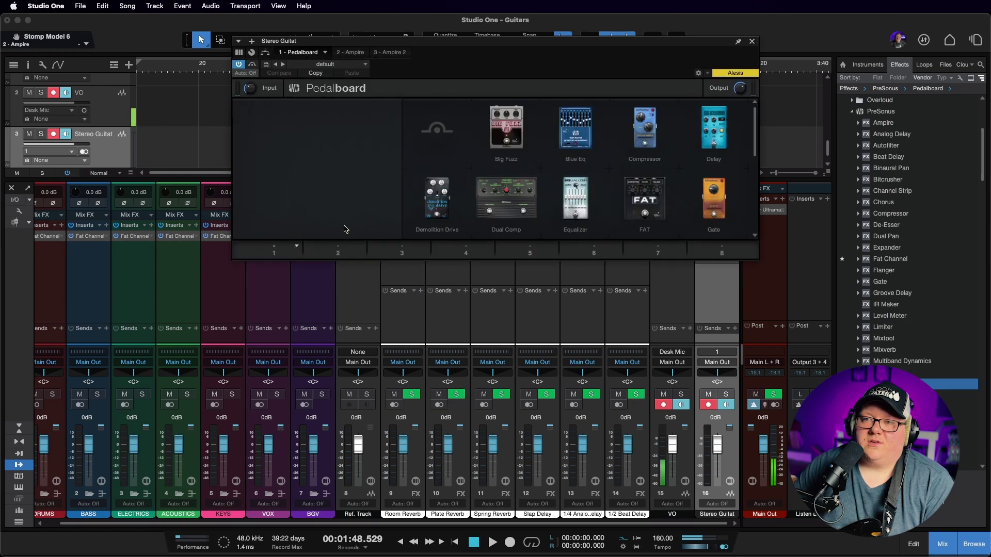
click(713, 126)
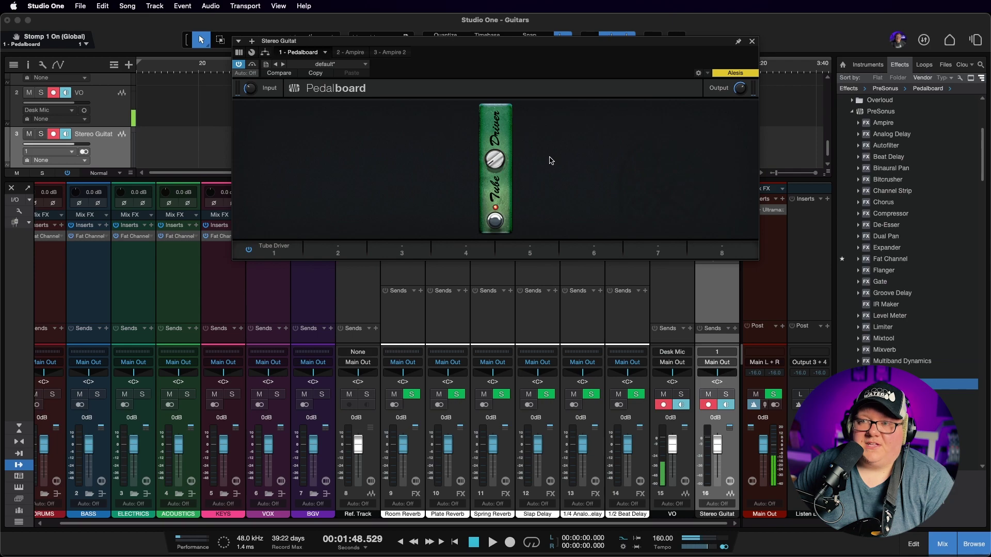
click(297, 246)
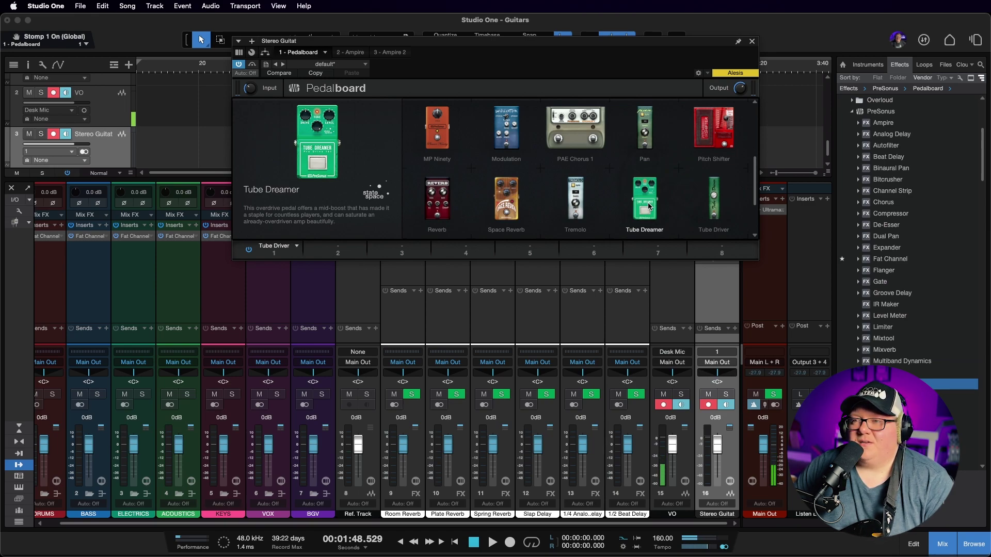
click(716, 205)
mouse_move(498, 160)
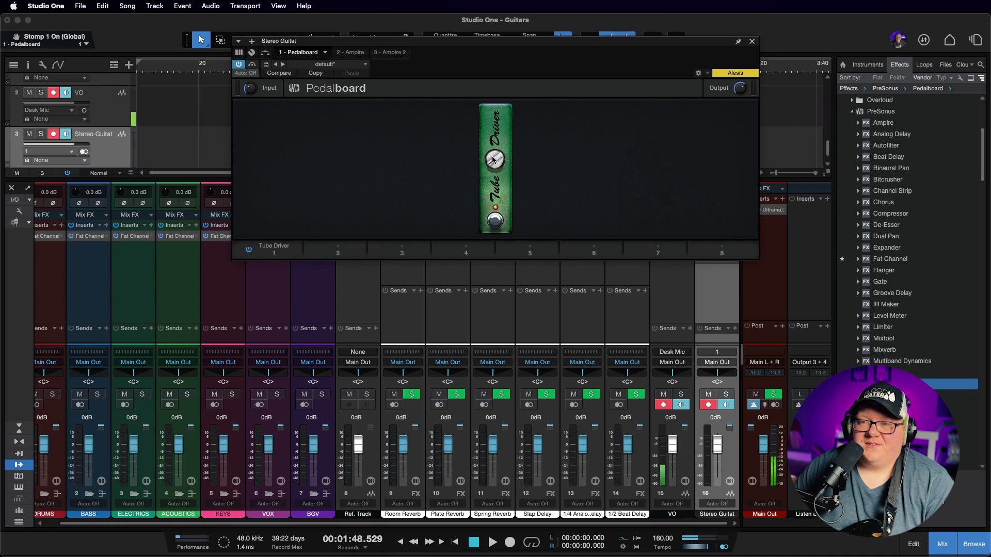
drag(493, 165, 483, 100)
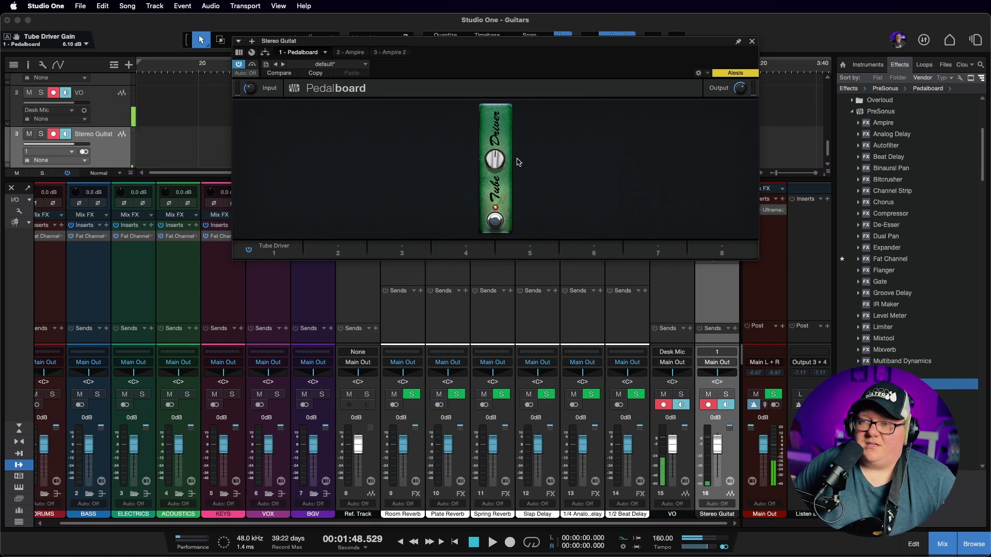
drag(494, 161, 493, 194)
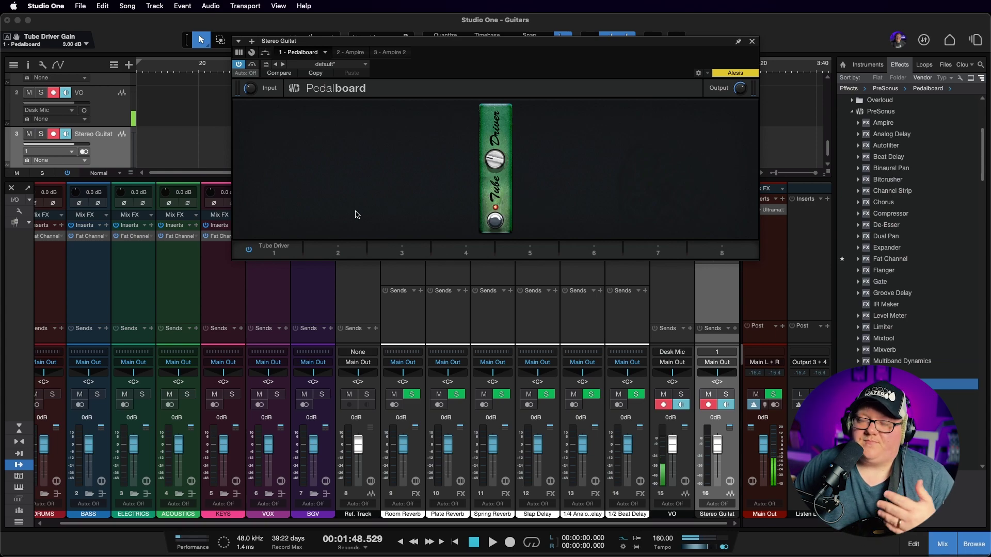
Add a Delay pedal in slot 2 and set its mix to 26% and its feedback to 23%
click(360, 248)
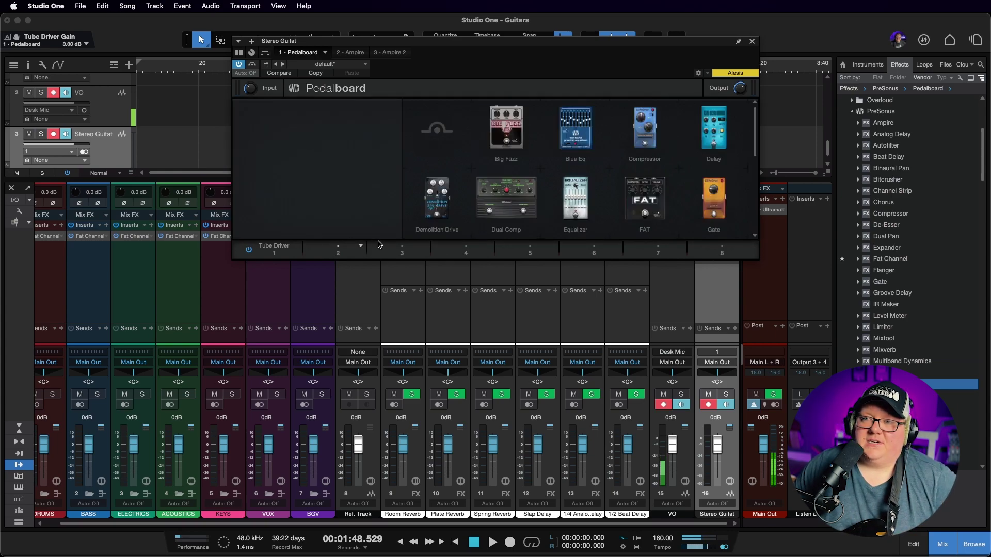
click(710, 136)
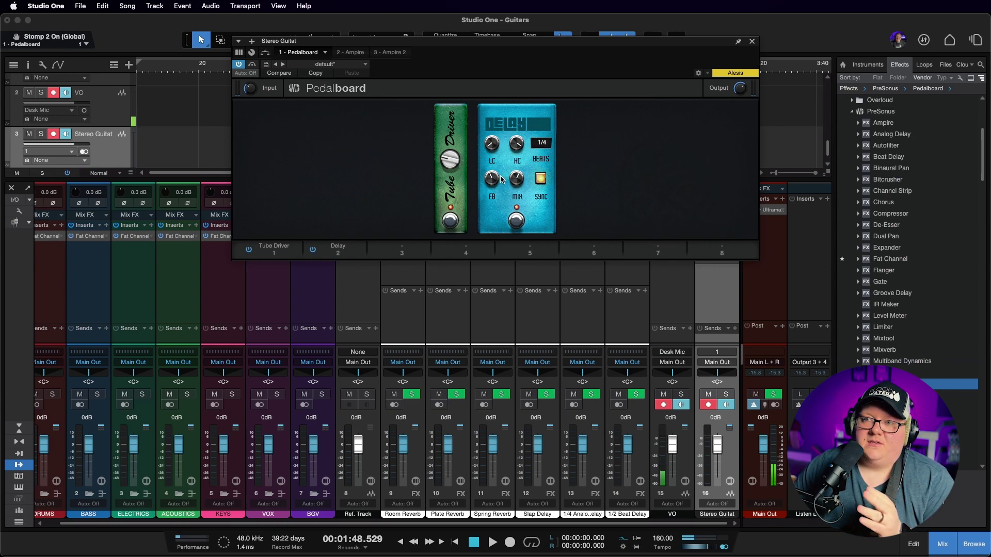
drag(517, 180, 515, 192)
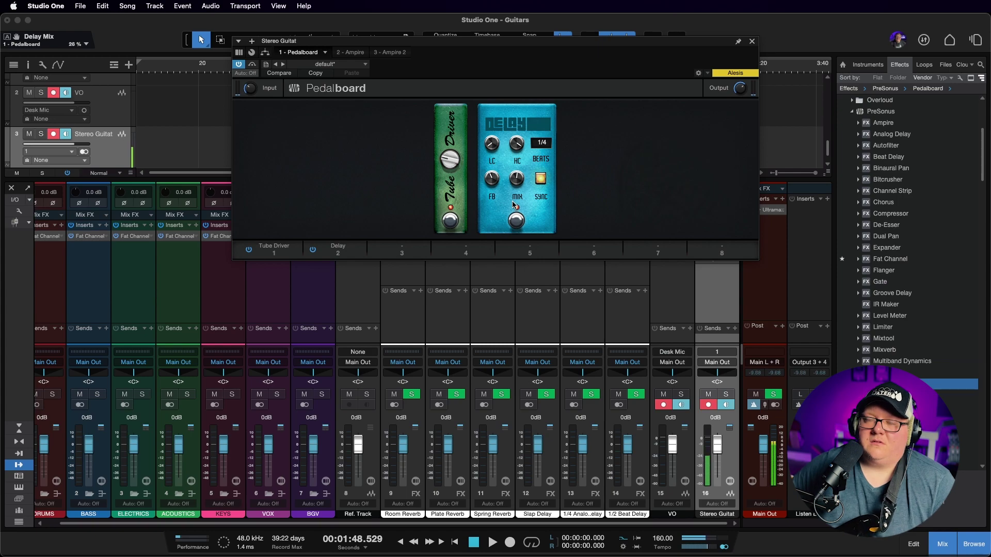
drag(493, 189, 493, 202)
mouse_move(518, 187)
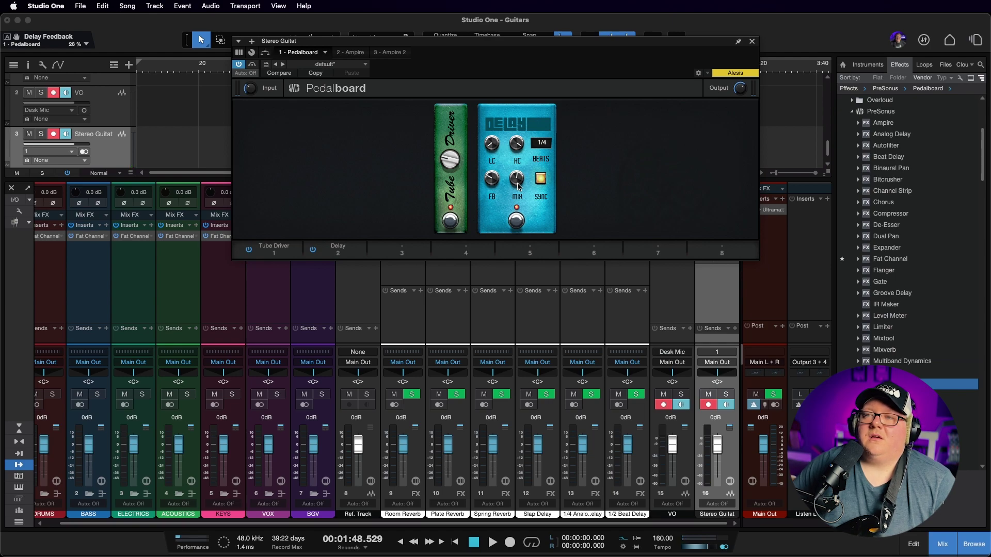
drag(509, 180, 509, 185)
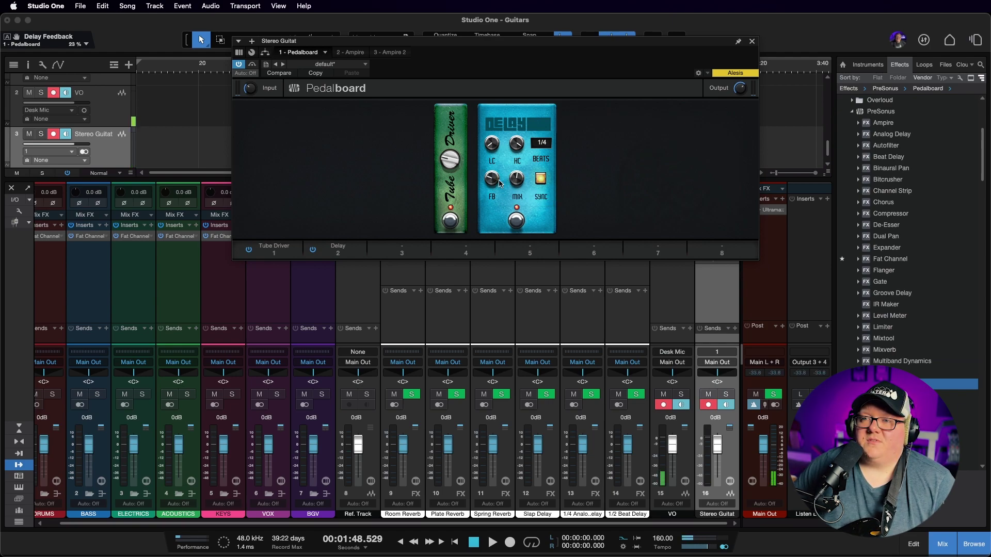
mouse_move(519, 184)
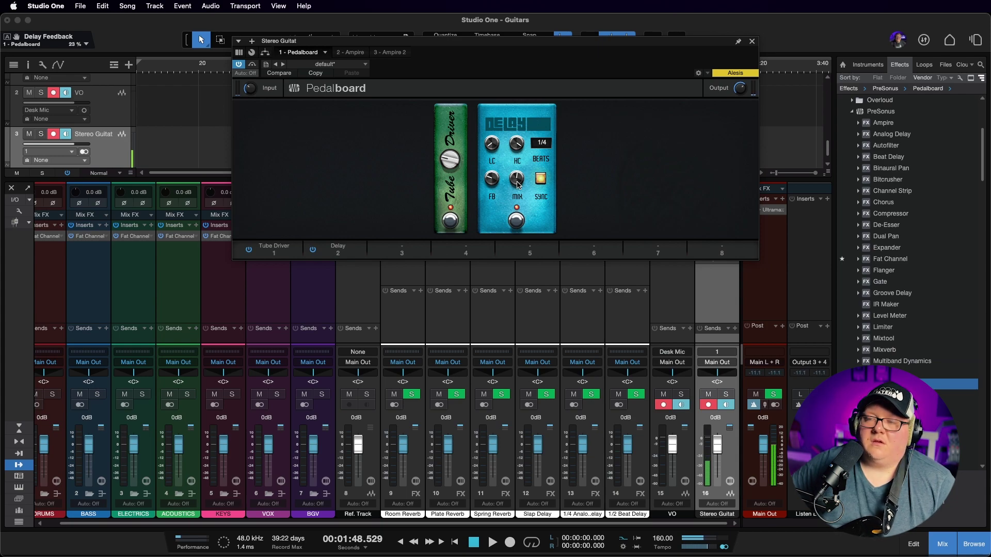
Add a second Delay pedal in slot 3 and set its beats value to 1/8 D
click(424, 252)
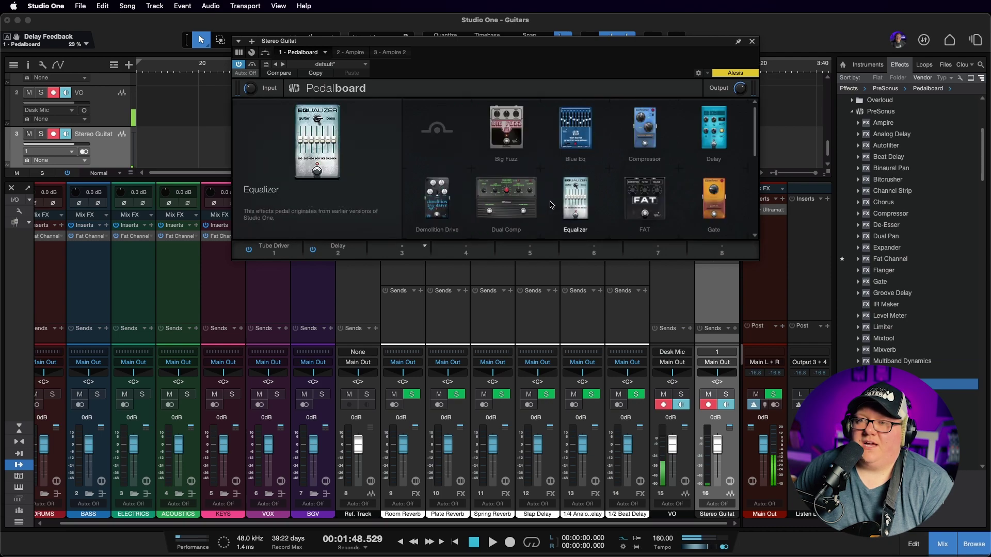
click(712, 148)
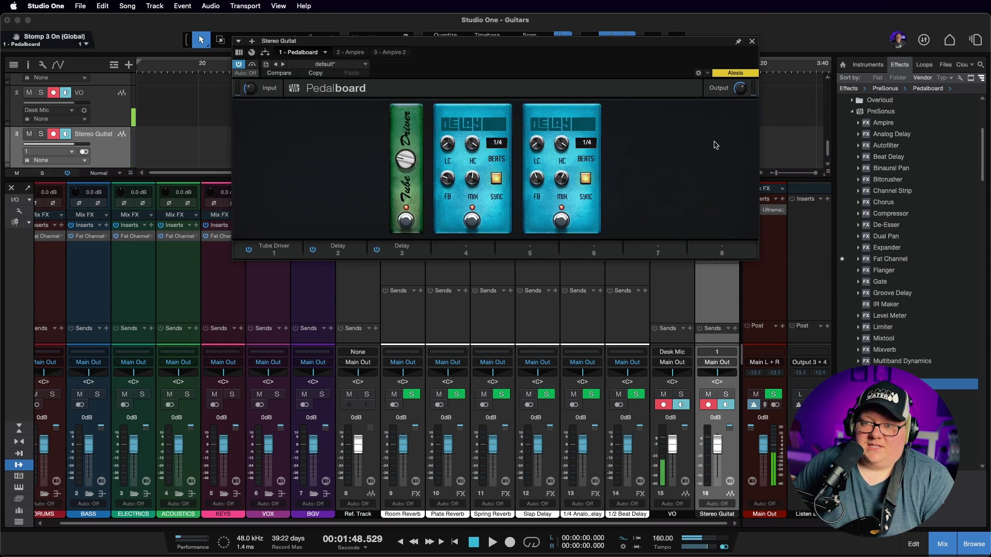
click(587, 143)
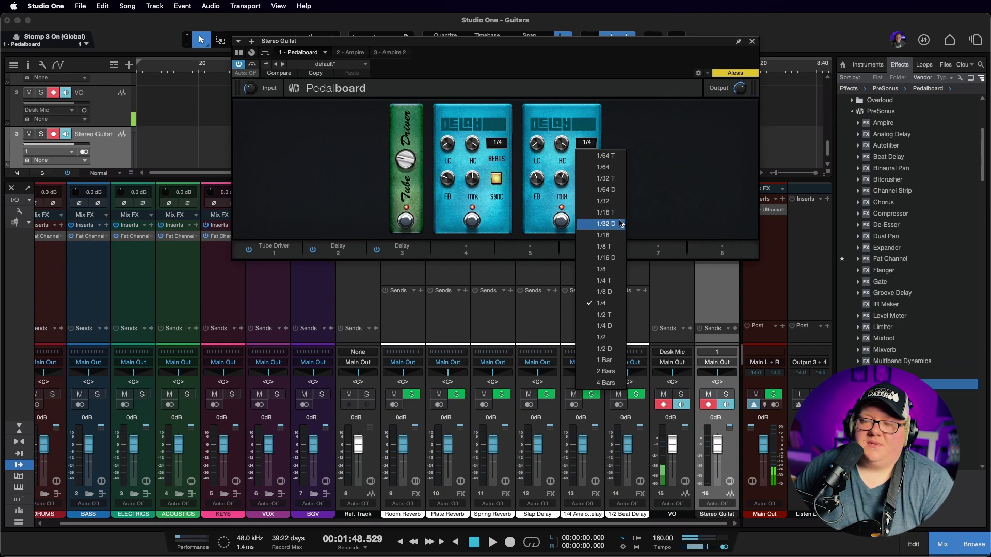
click(618, 292)
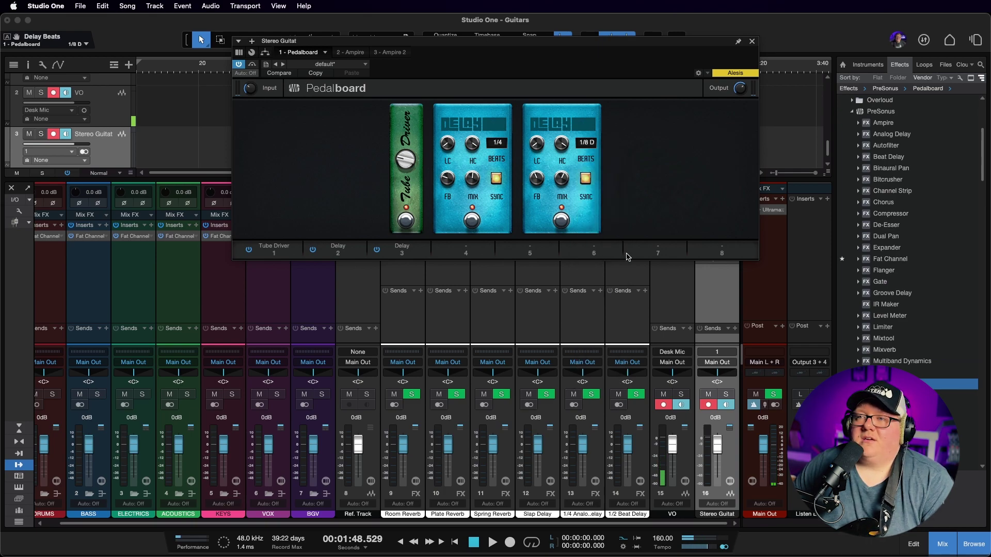
Adjust the second Delay with the first bypassed, re-enable the first, and balance both, with feedback at 35% and the second's mix at 32%
click(472, 220)
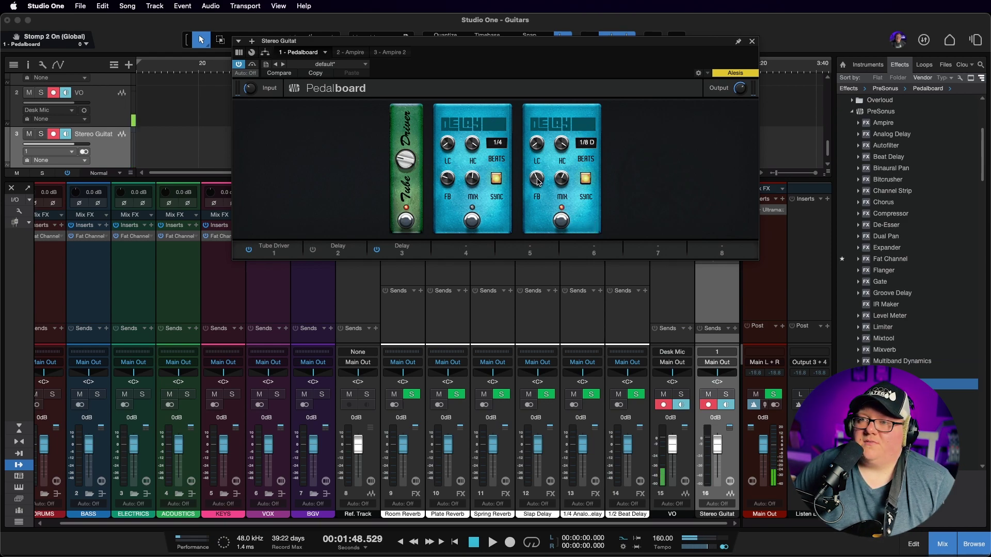
drag(537, 184, 571, 176)
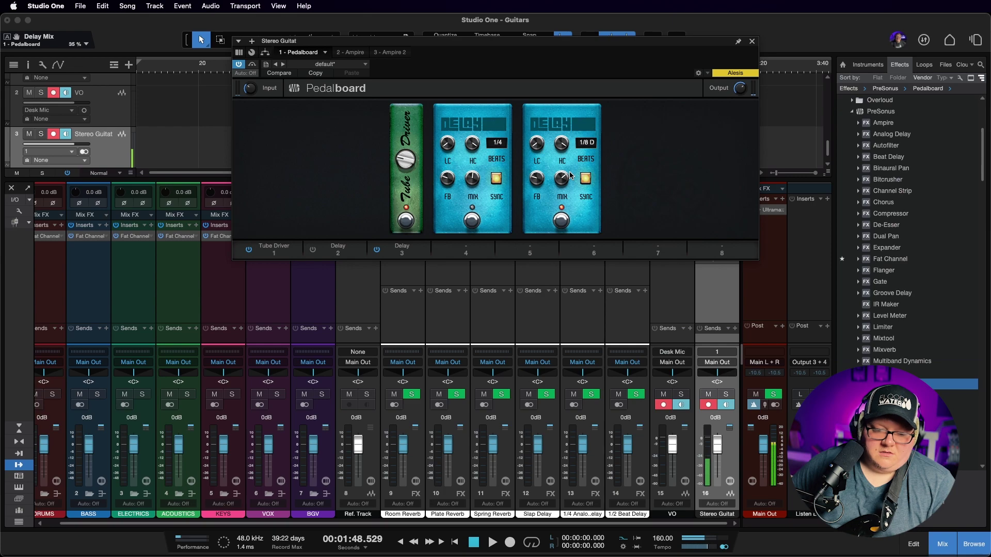
click(471, 221)
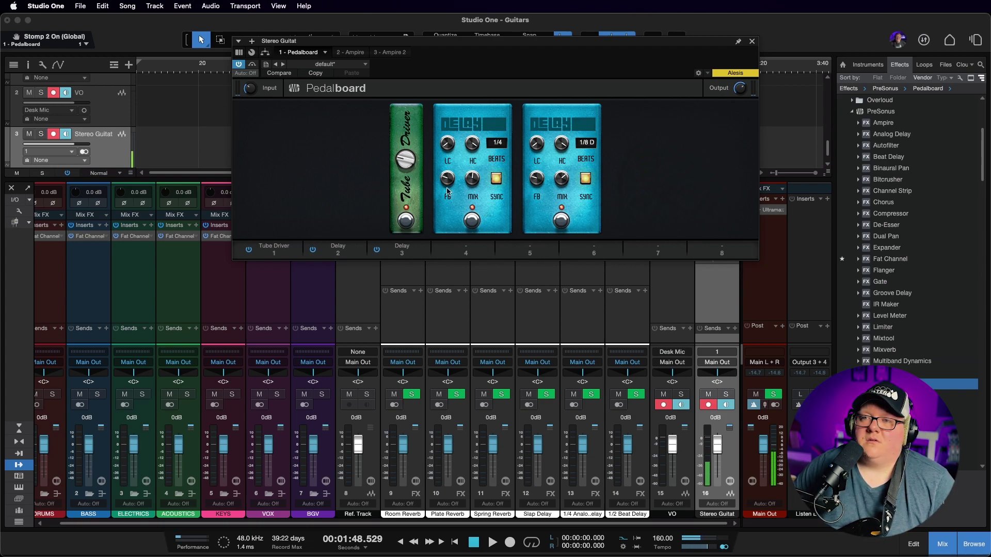
mouse_move(449, 176)
drag(450, 176, 452, 164)
mouse_move(542, 173)
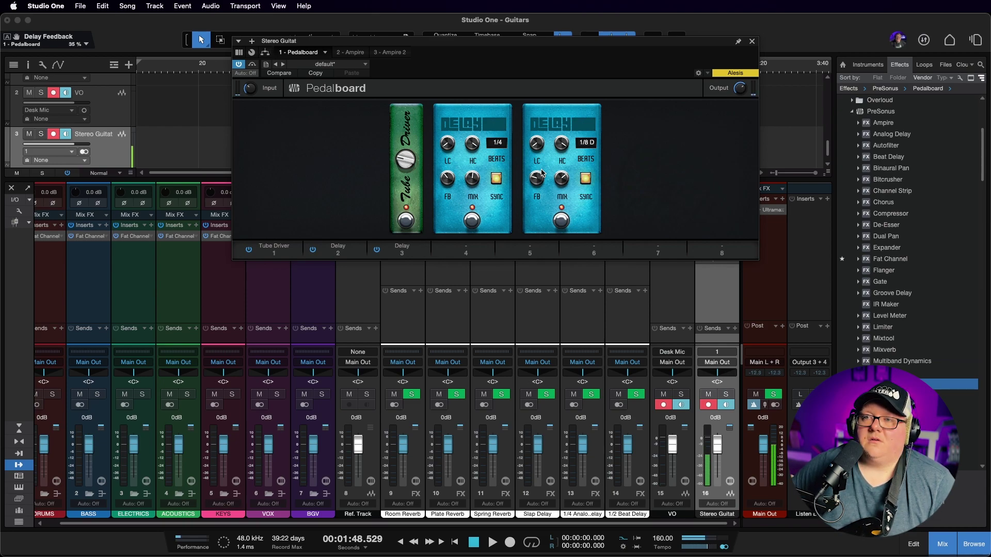
drag(562, 179, 561, 187)
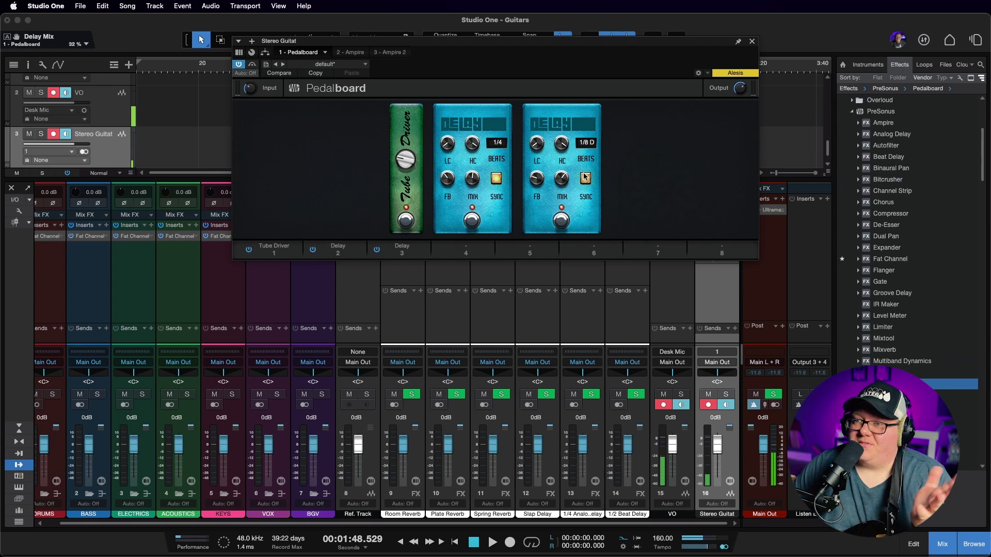
Add a Space Reverb pedal in slot 4, lower its shimmer and set its decay to 40%
click(490, 248)
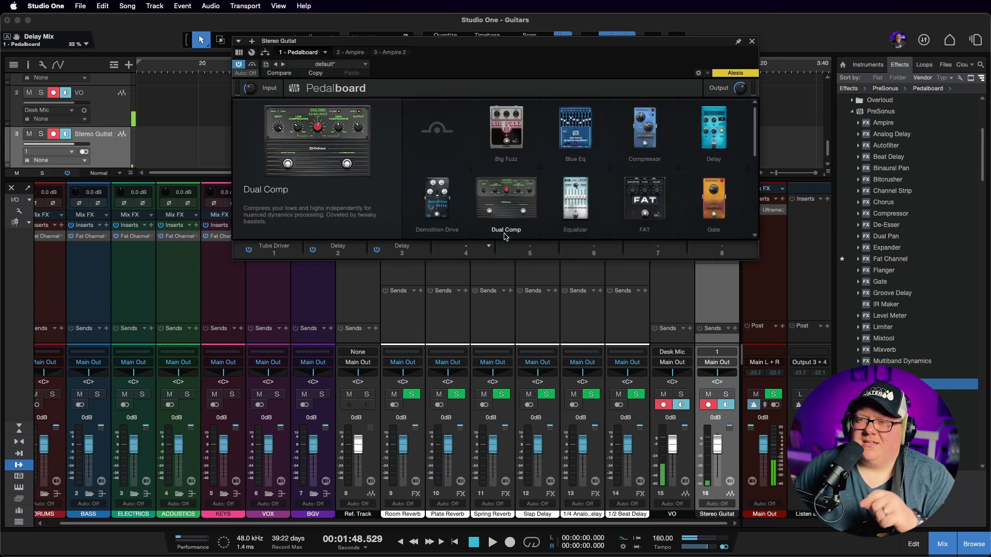
scroll(543, 218, down, 3)
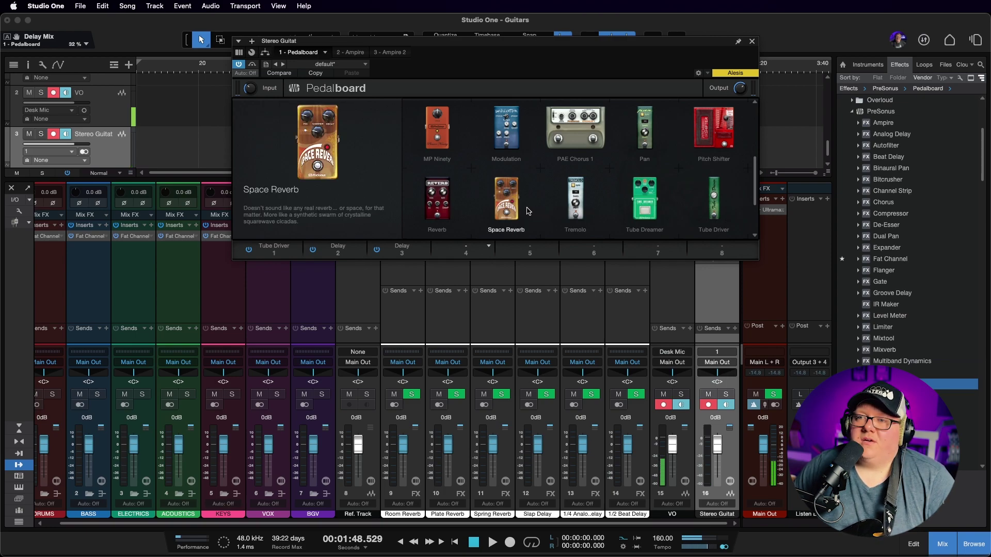
click(512, 203)
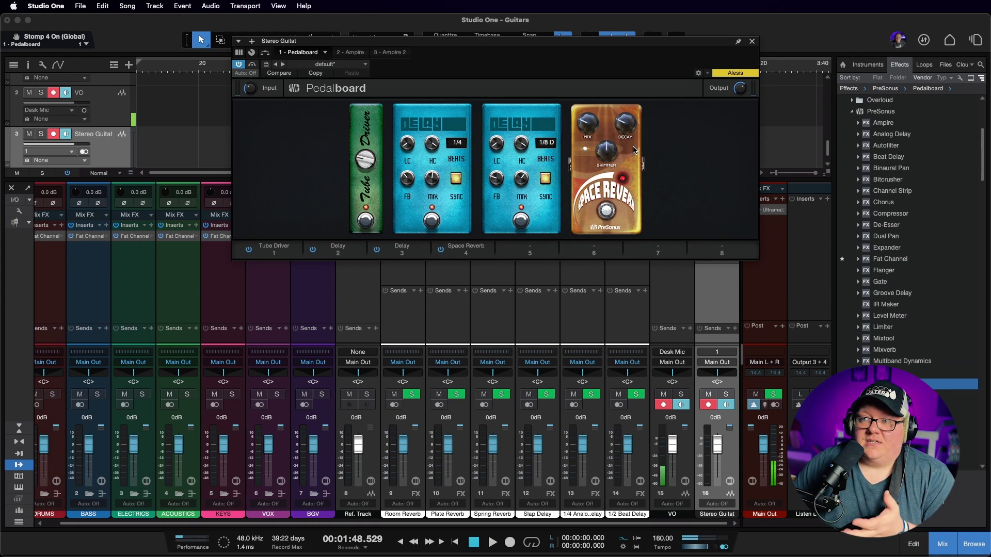
drag(607, 150, 606, 185)
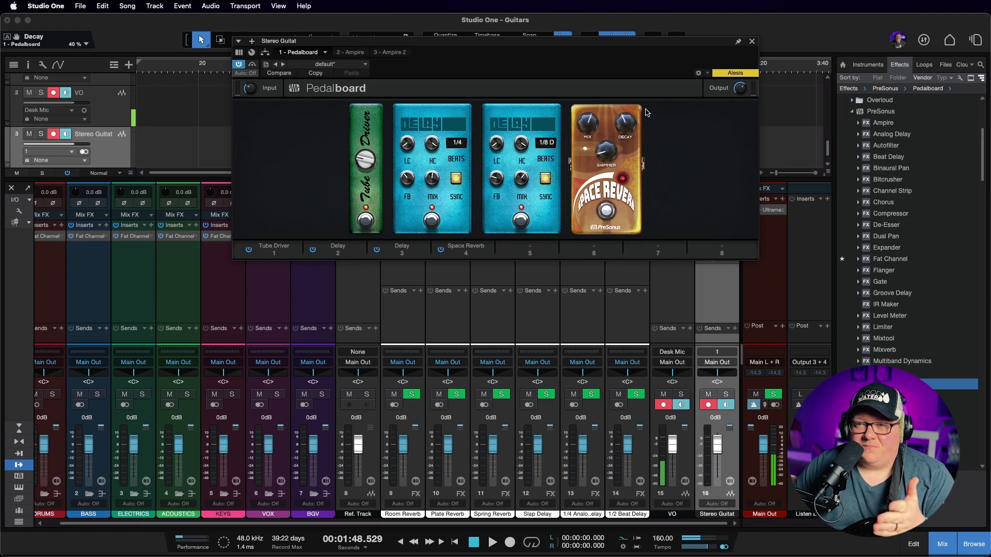
Add a Compressor pedal, move it ahead of the Tube Driver, adjust its gain and set its peak reduction to 62
click(552, 246)
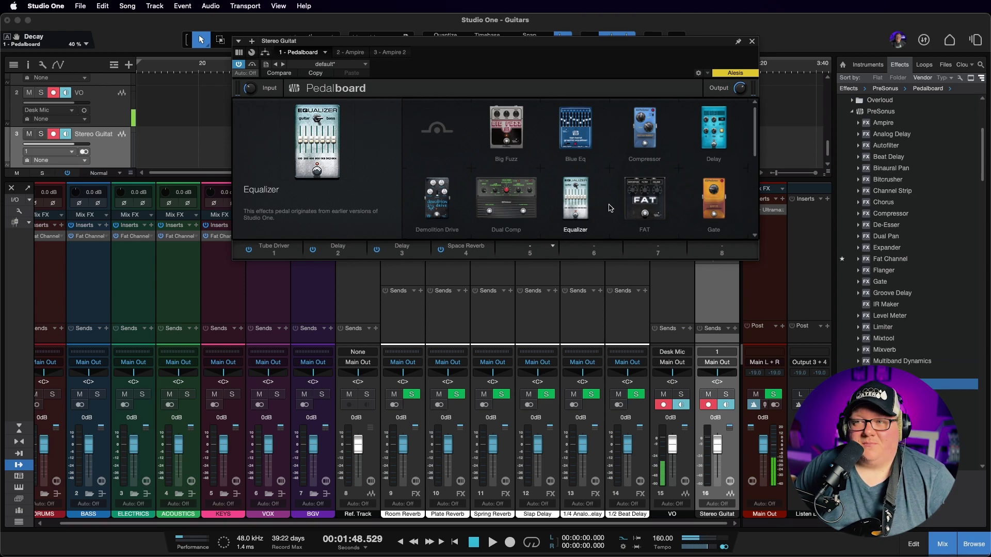
click(644, 136)
drag(651, 196, 320, 195)
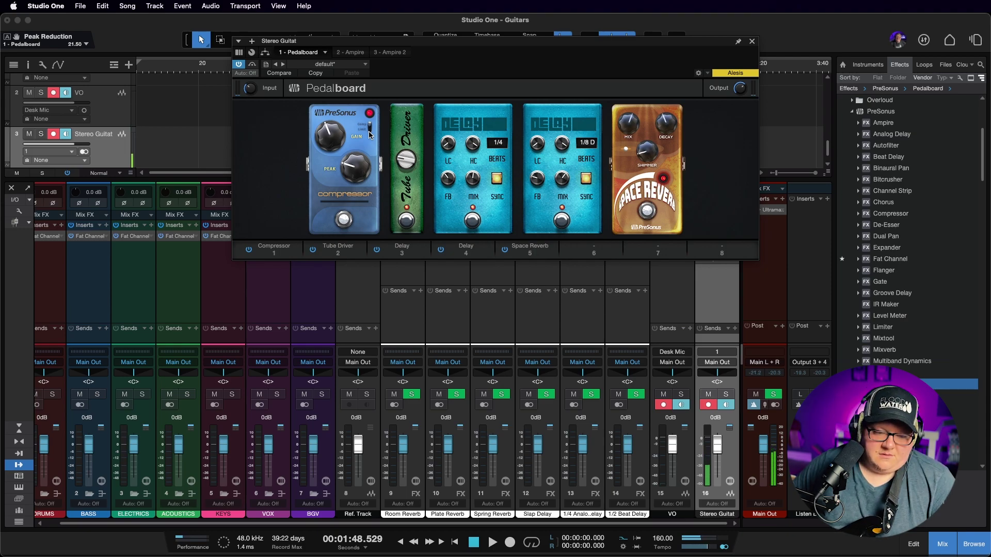
drag(342, 174, 339, 121)
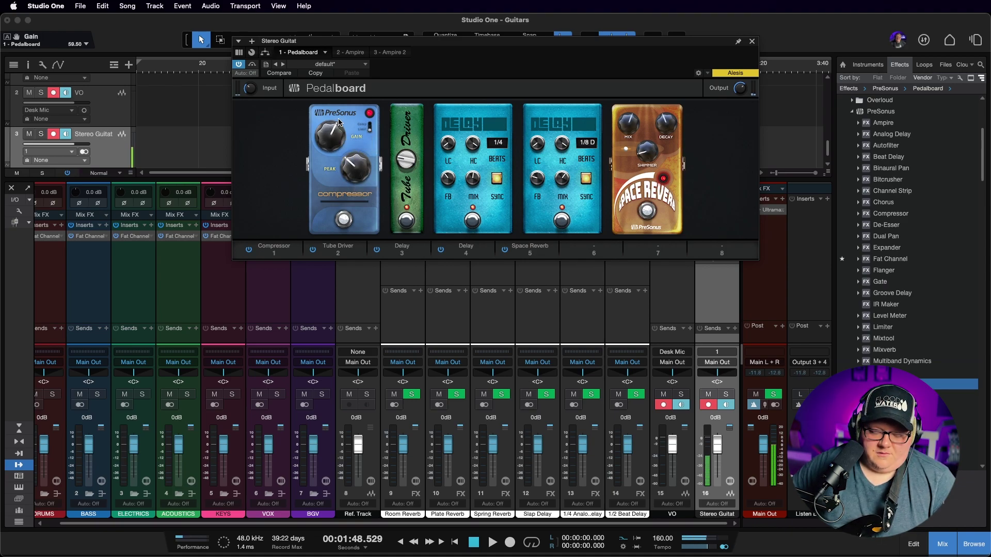
drag(317, 127, 358, 143)
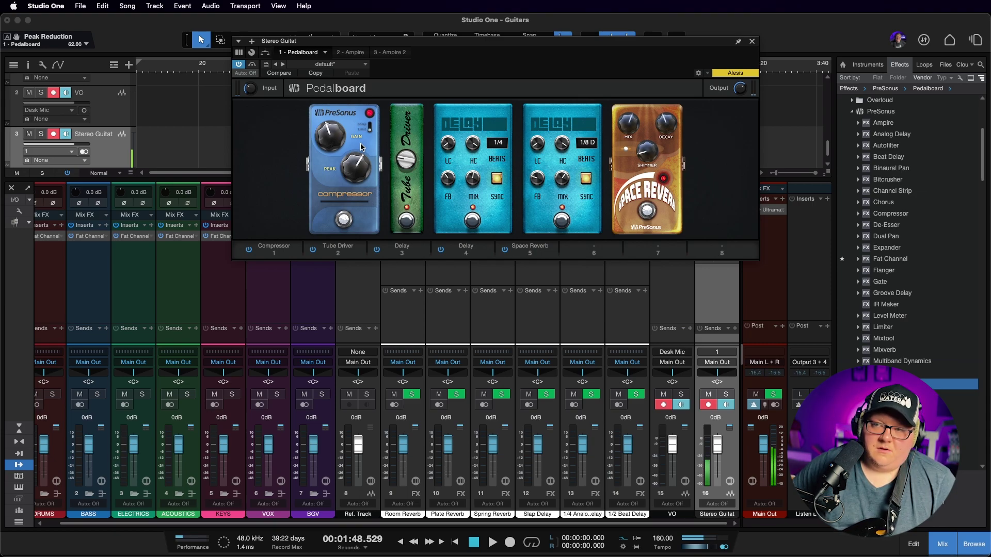
Fine-tune the Space Reverb's shimmer and set its mix to 60% and its decay to 48%
click(645, 150)
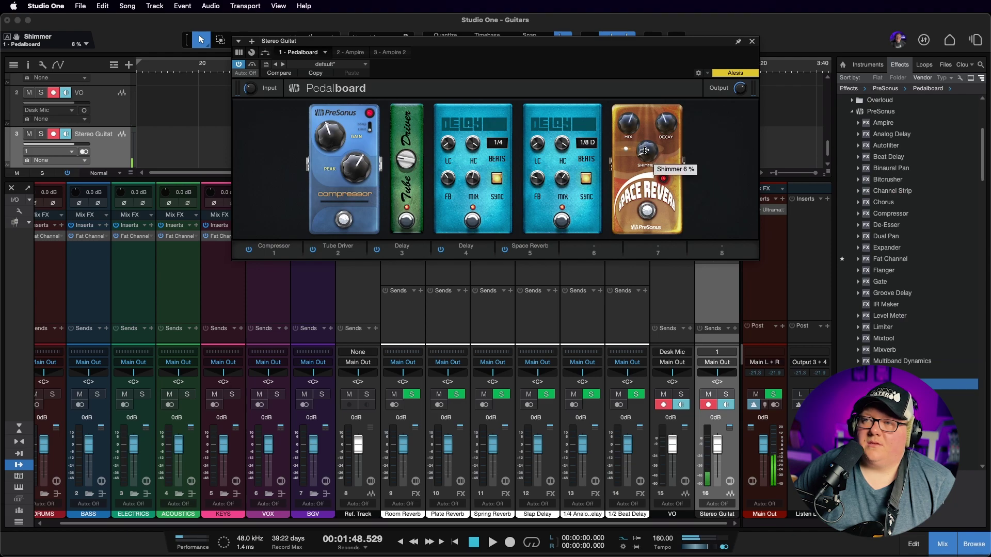
click(628, 129)
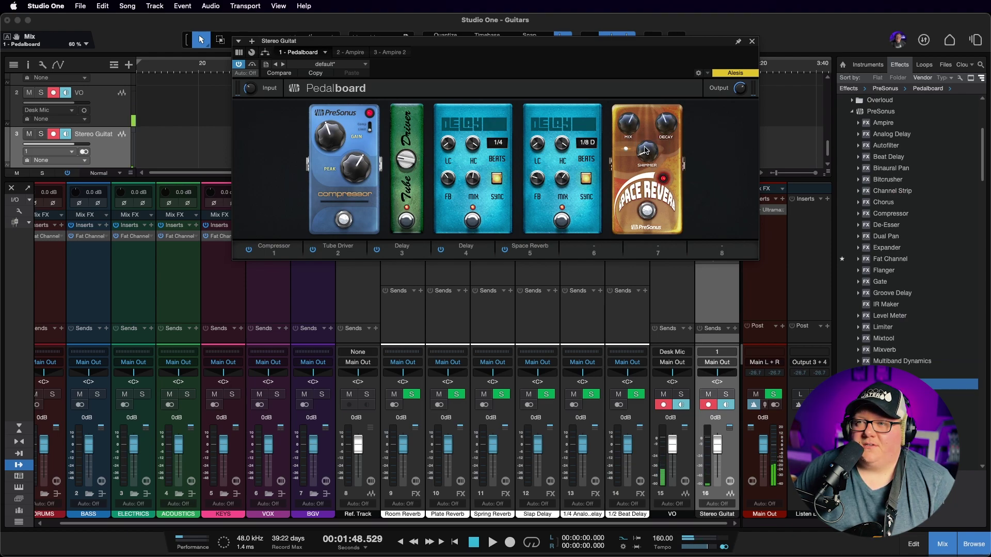
click(663, 122)
drag(662, 122, 664, 122)
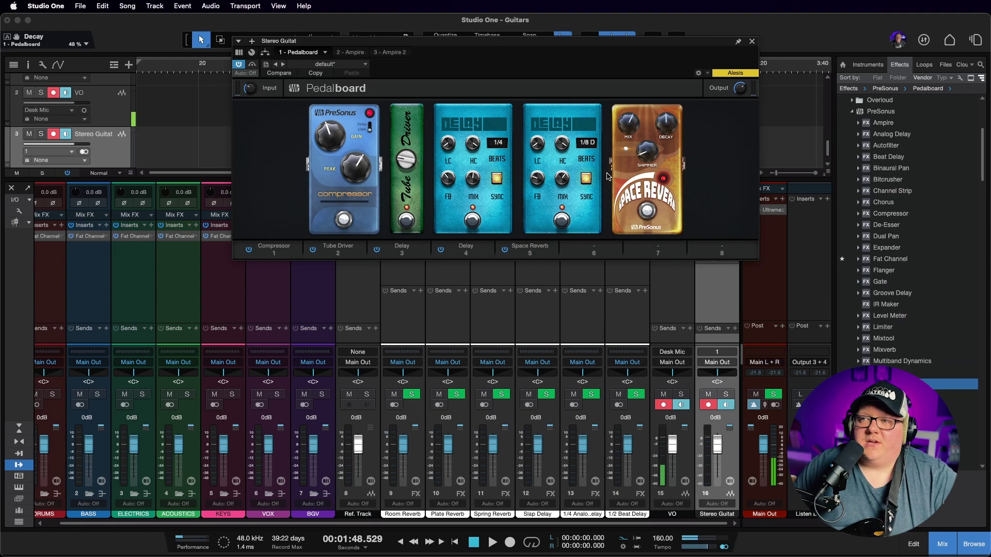
Add a Reverb pedal in slot 6 and move it ahead of the Space Reverb
click(617, 247)
scroll(612, 180, down, 1)
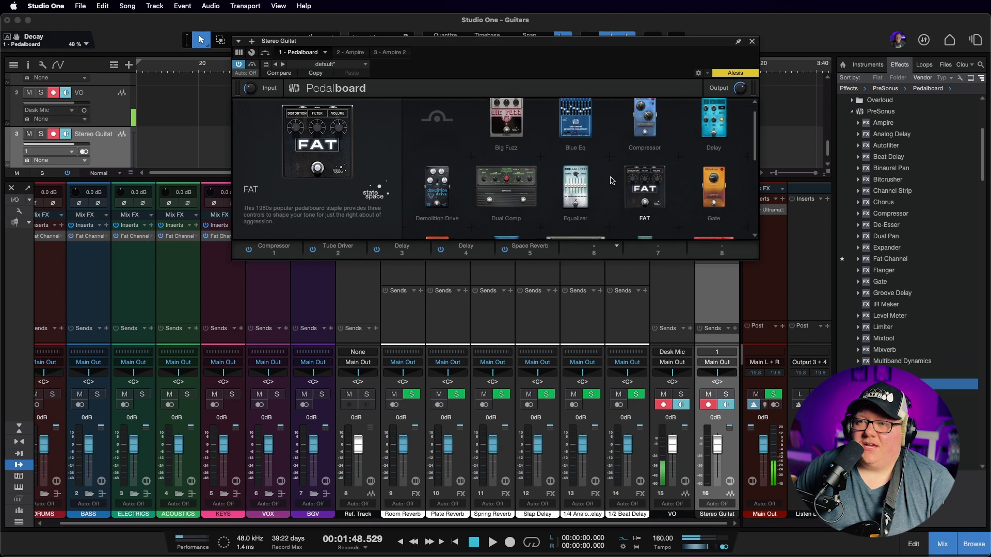
scroll(611, 181, down, 3)
scroll(573, 181, down, 1)
scroll(570, 180, down, 1)
scroll(570, 180, up, 4)
scroll(571, 180, up, 1)
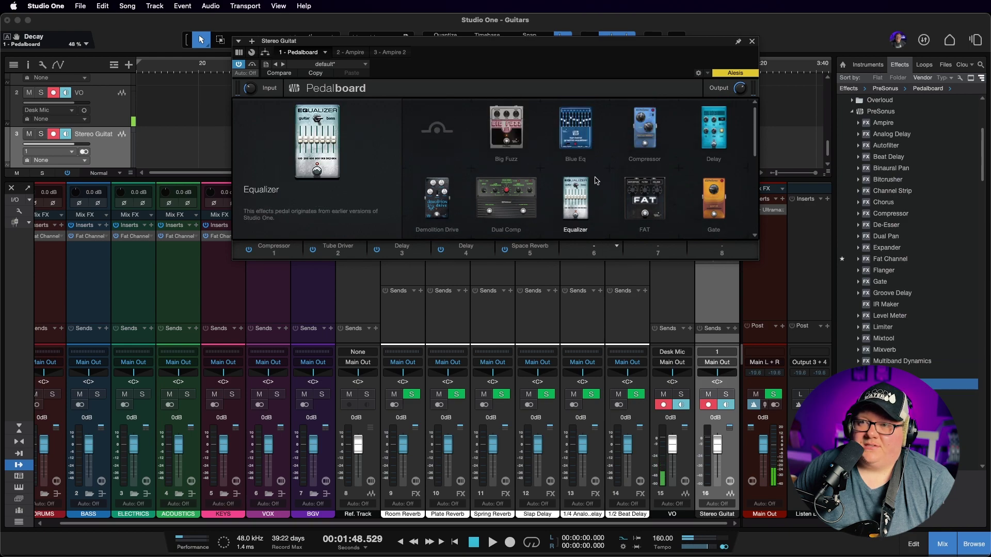
scroll(596, 181, down, 3)
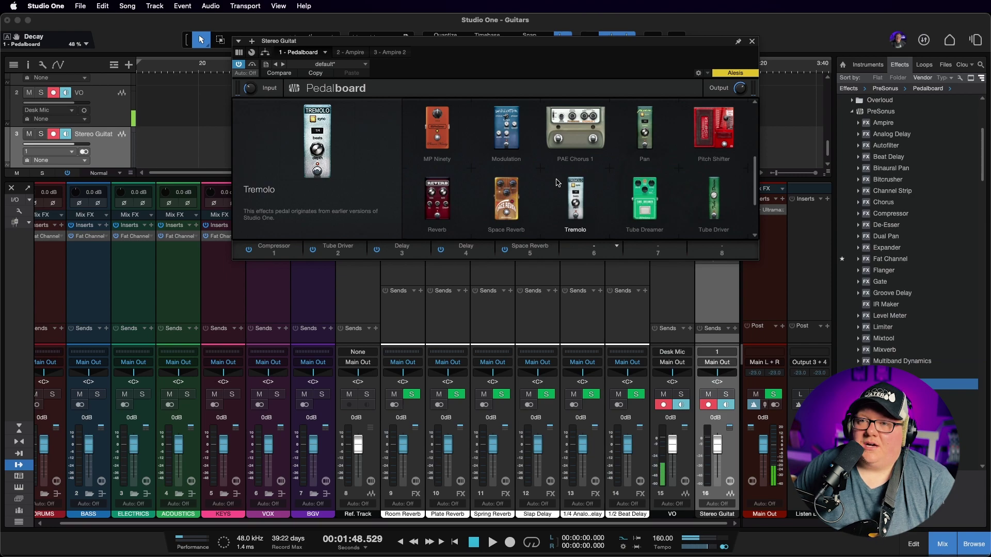
click(437, 207)
drag(709, 206, 581, 198)
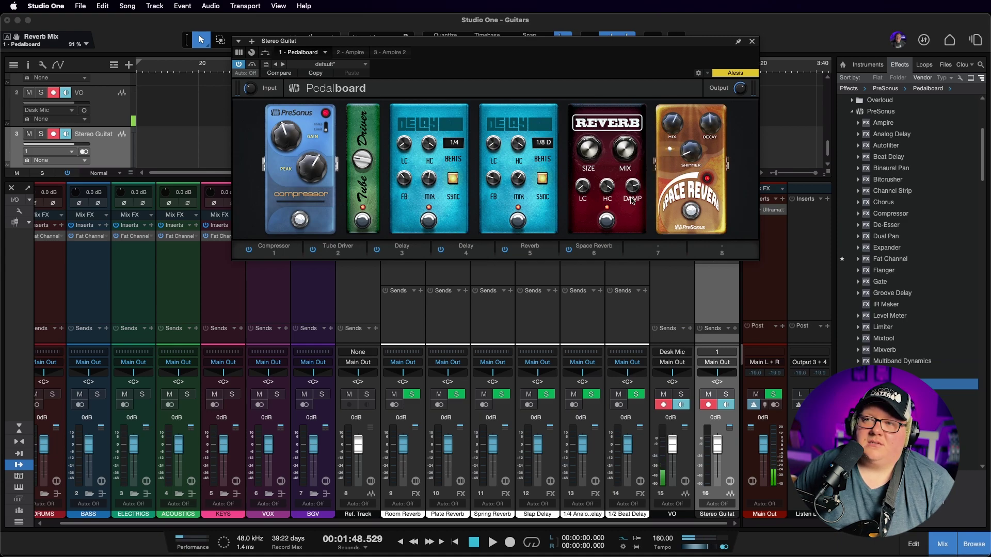
Set the Reverb pedal's mix to 38%, its size to 46% and its damp to 0%
mouse_move(632, 200)
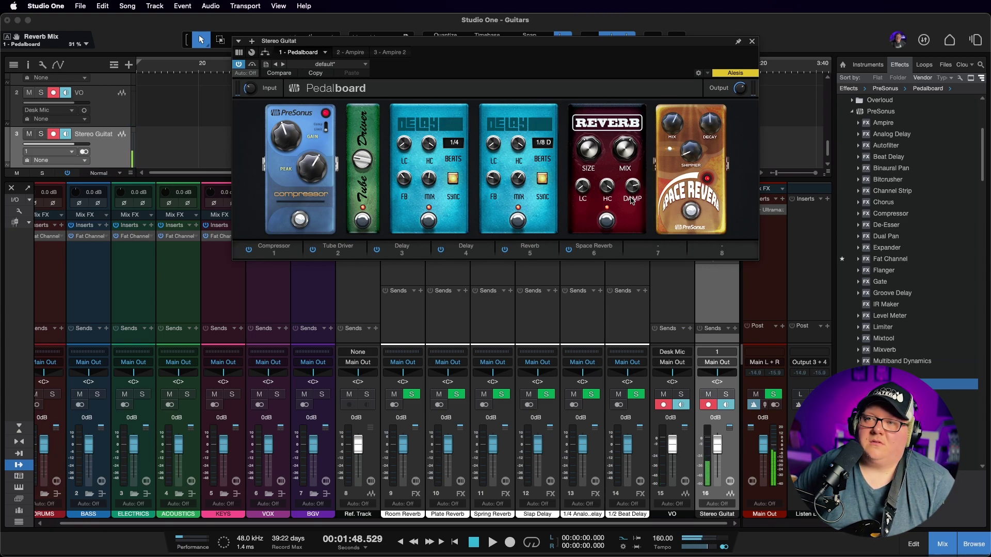
drag(625, 150, 589, 141)
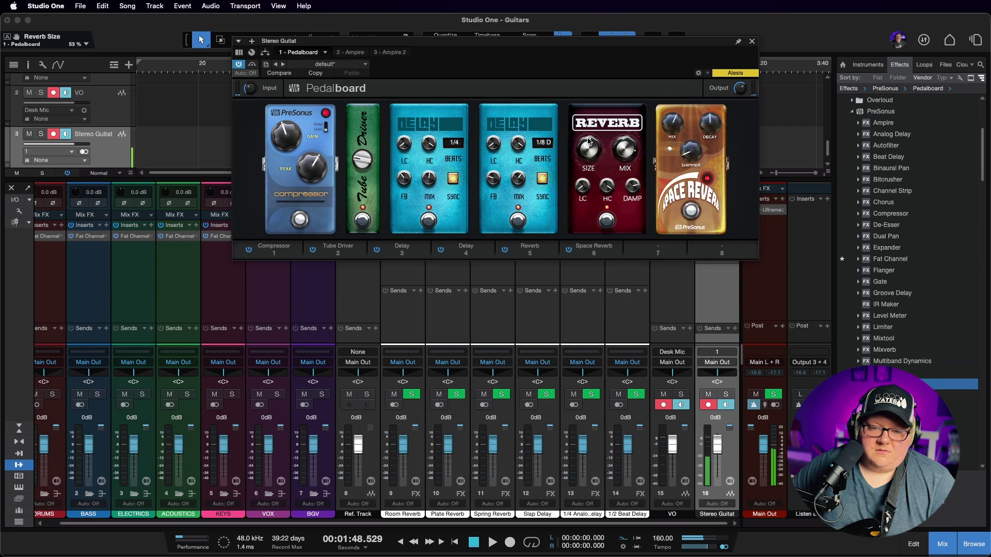
drag(623, 146, 618, 158)
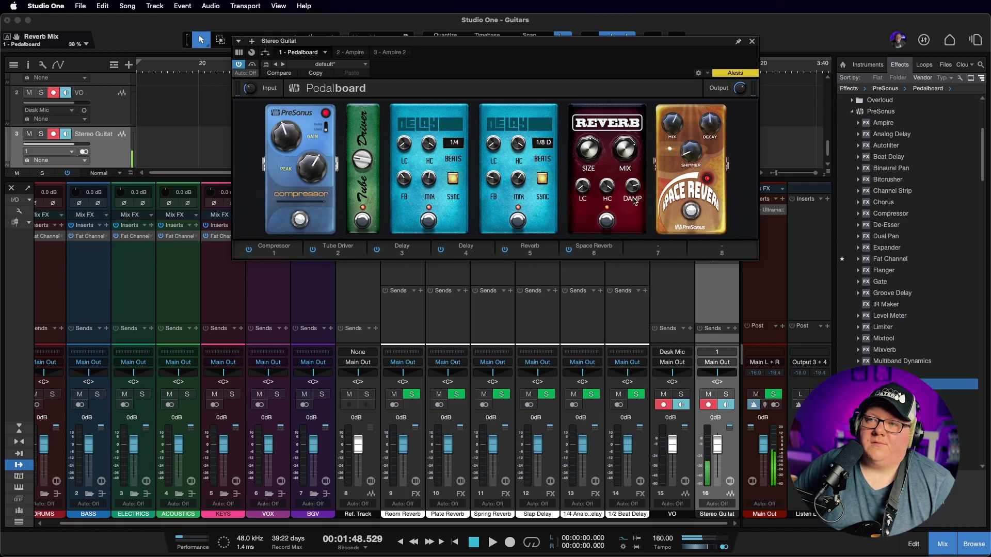
mouse_move(585, 157)
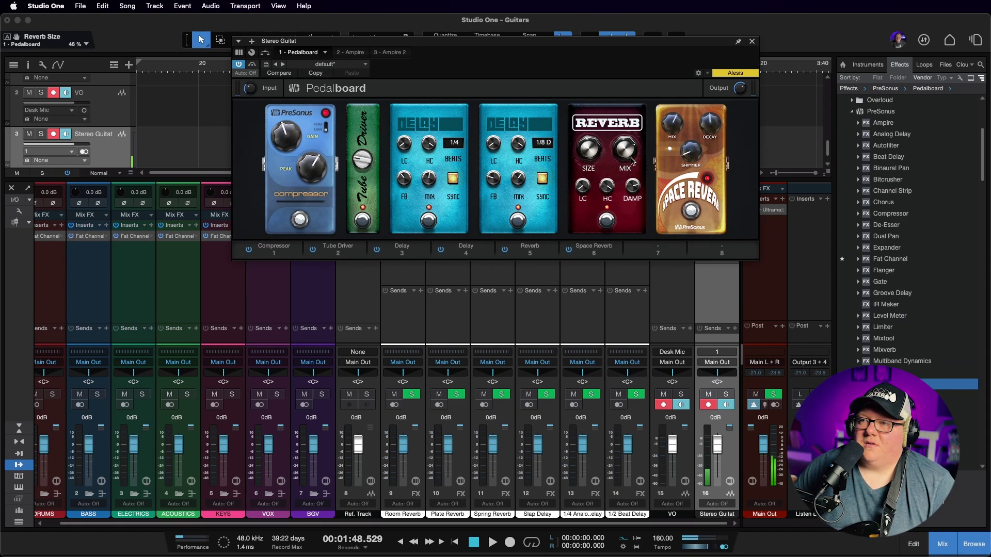
mouse_move(632, 188)
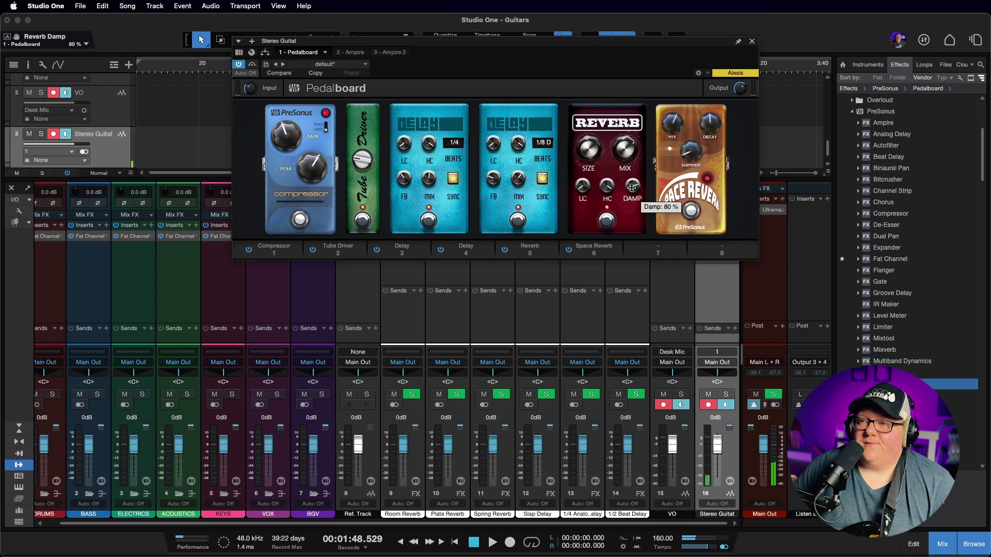
drag(633, 188, 647, 319)
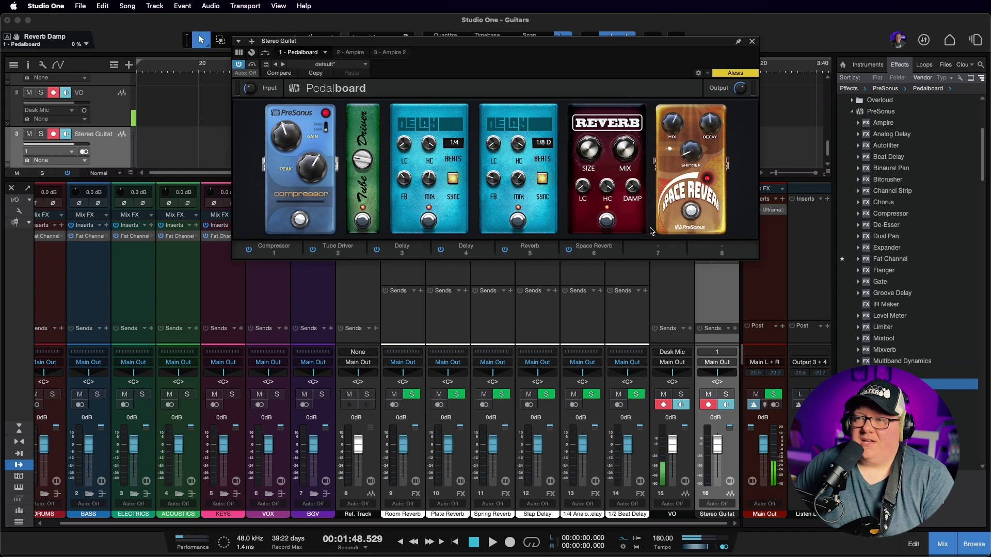
Add a Modulation pedal in slot 7 and move it between the second Delay and the Reverb
click(683, 247)
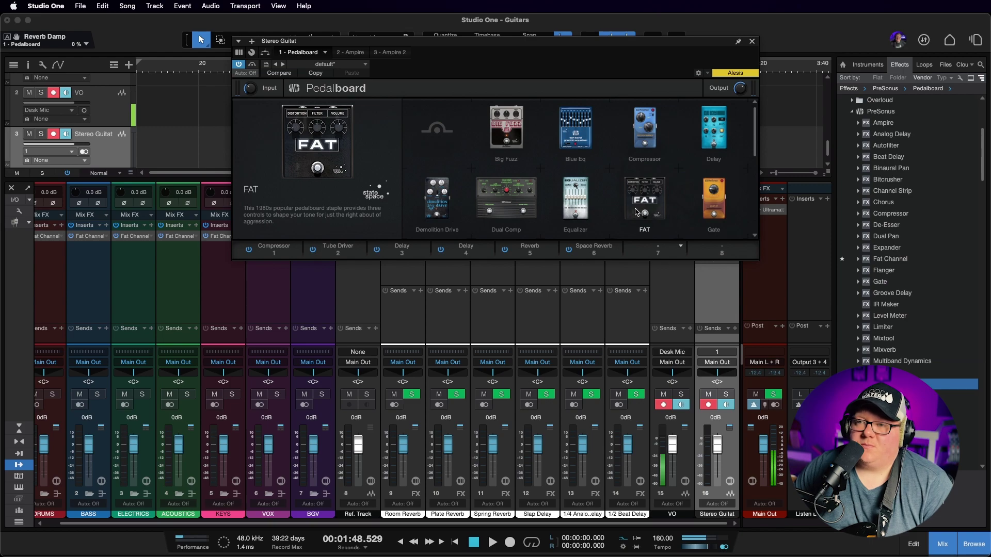
scroll(640, 211, down, 1)
click(508, 205)
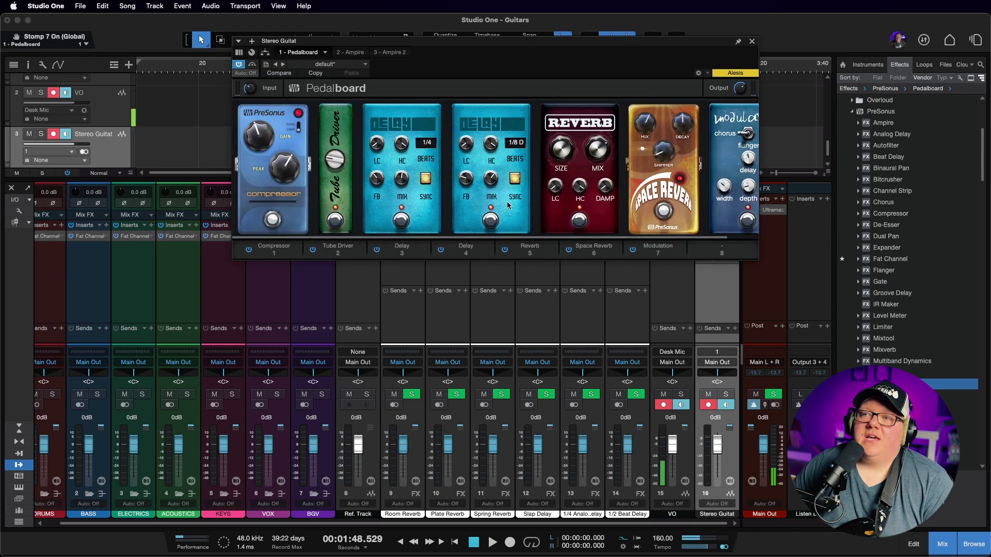
drag(731, 163, 548, 155)
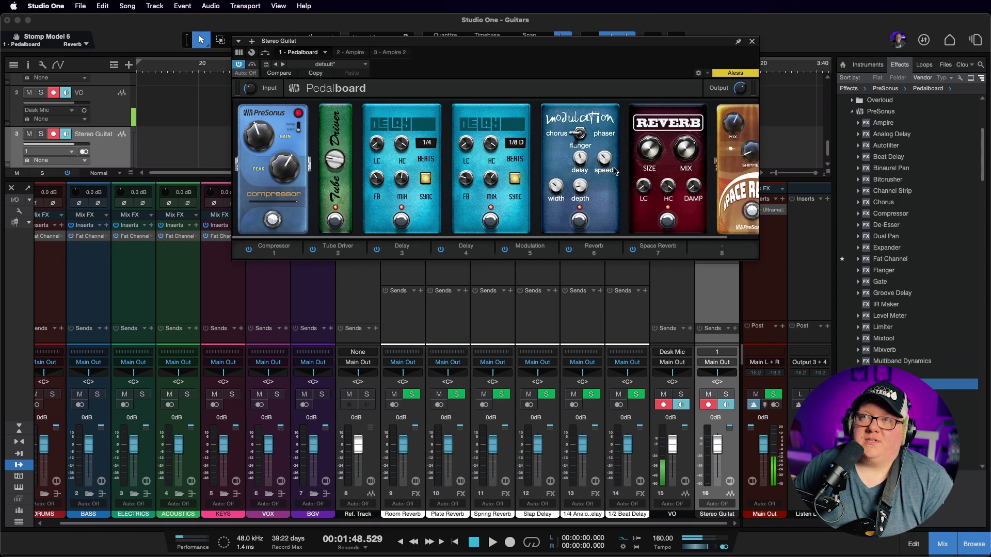
Adjust the Modulation pedal's width and depth and set its speed to 0.36 Hz
mouse_move(615, 172)
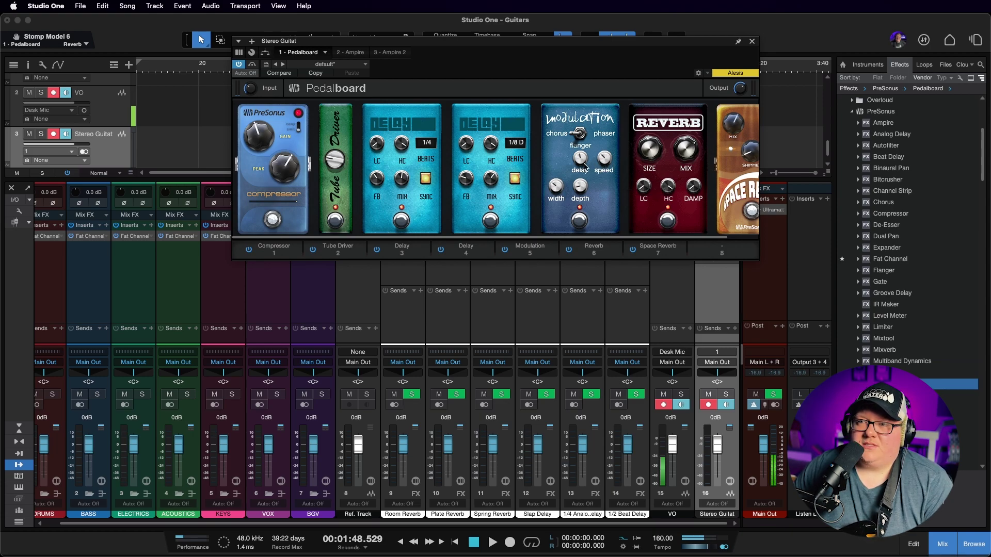
click(557, 190)
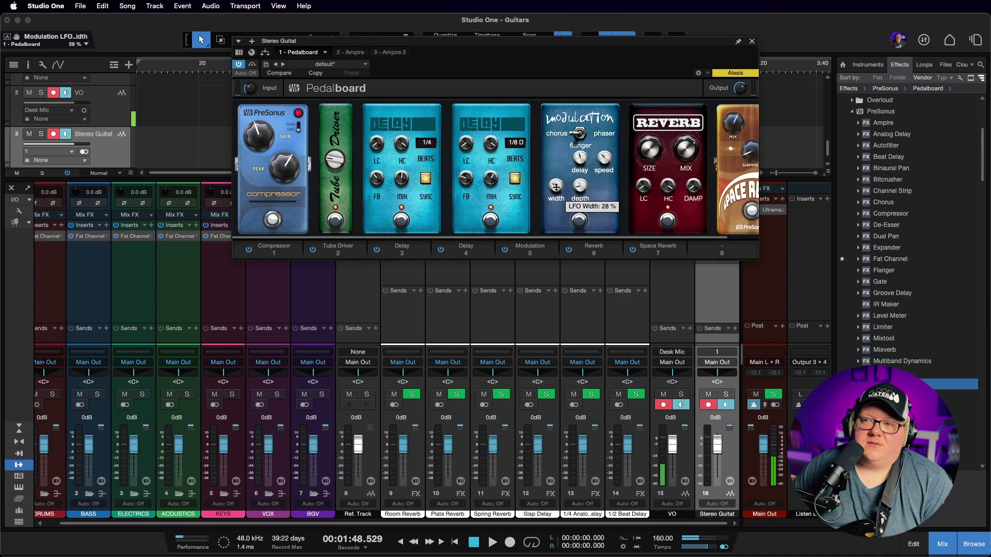
drag(578, 190, 578, 164)
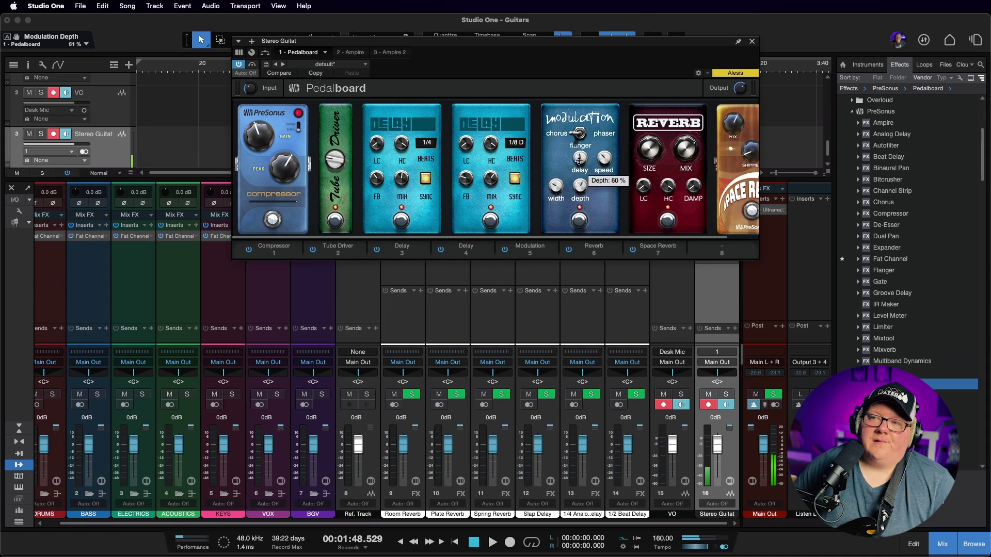
drag(557, 187, 579, 230)
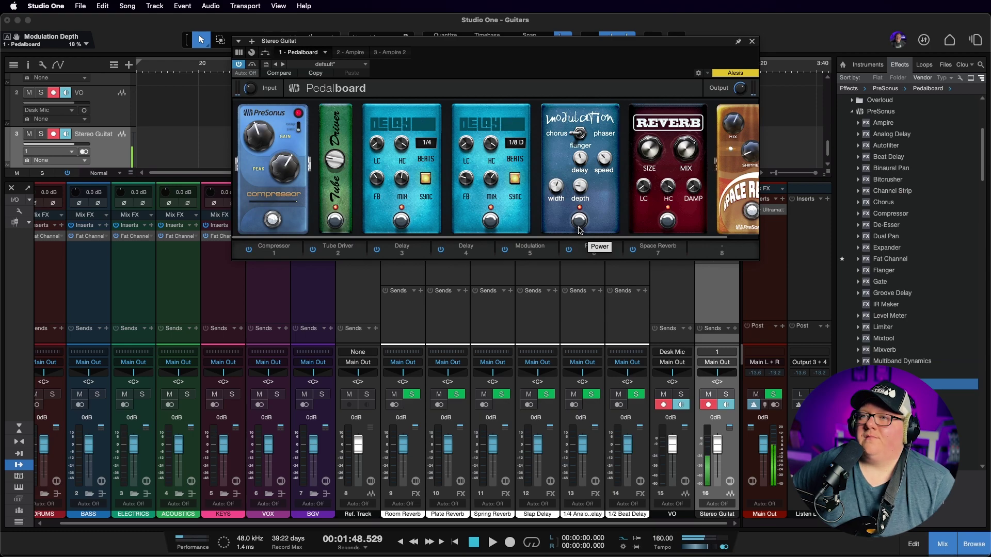
drag(581, 186, 605, 144)
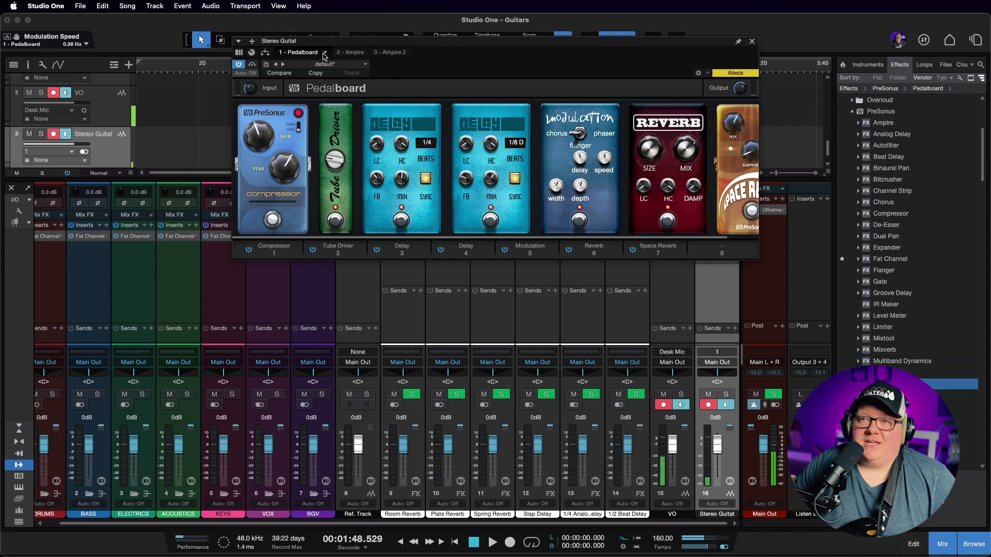
Open the first Ampire's microphone controls and blend Mic B in at 45% with Mic A at 55%
click(351, 52)
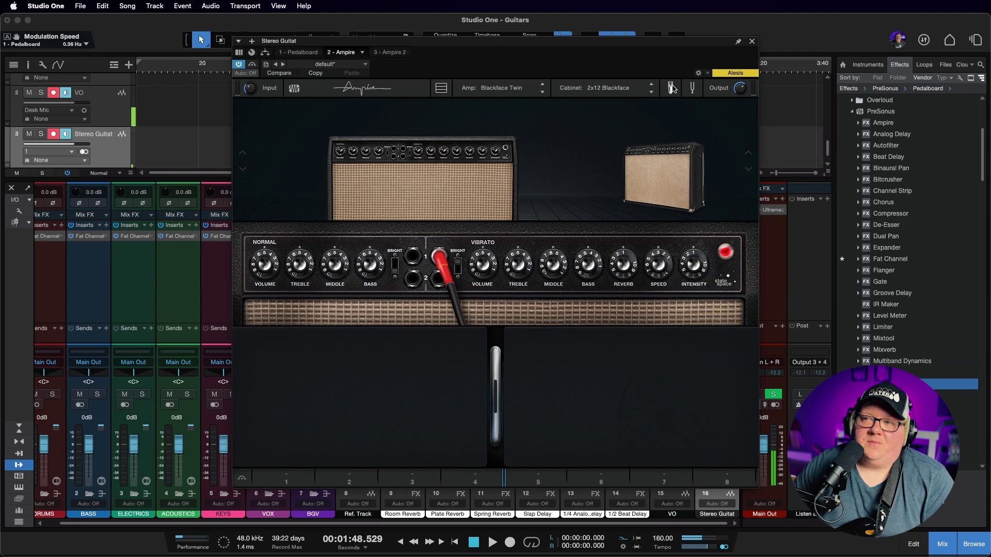
click(679, 182)
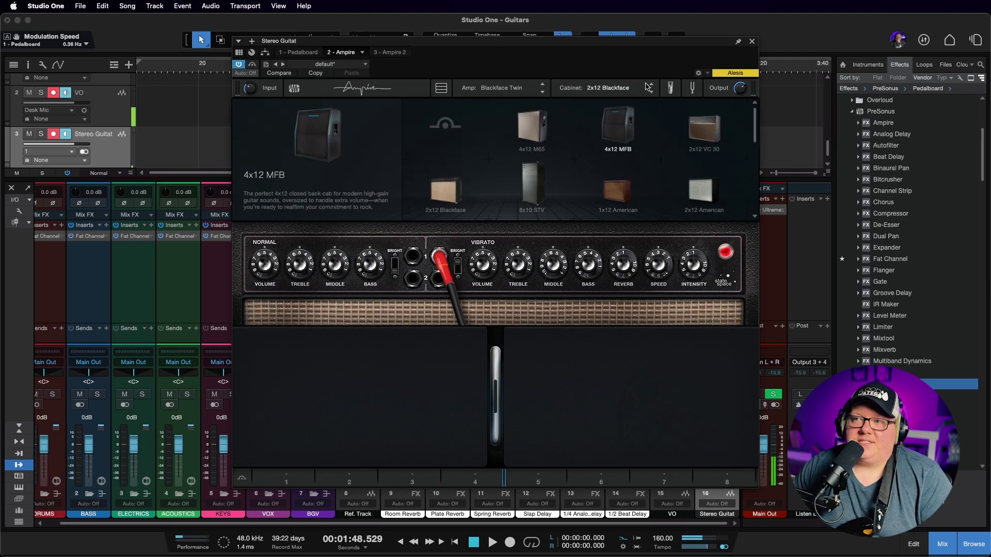
click(671, 87)
click(671, 88)
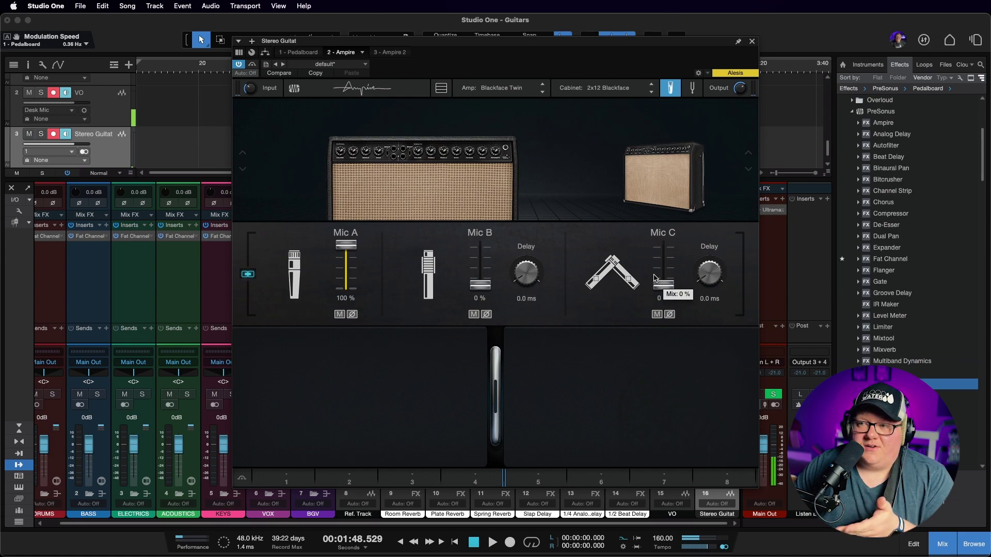
drag(474, 287, 482, 269)
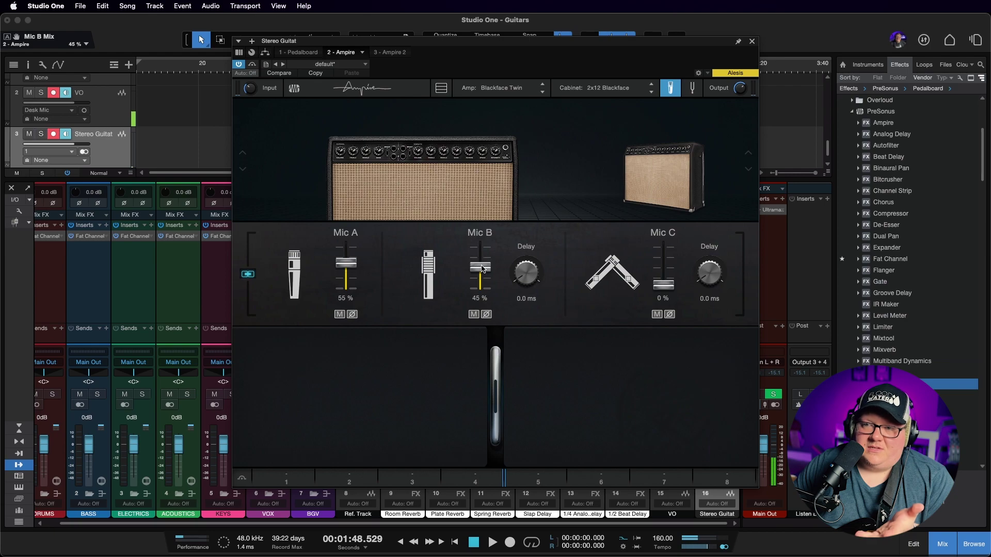
Unlink the mic mixes on the first Ampire and try independent levels for Mic A and Mic B
click(249, 274)
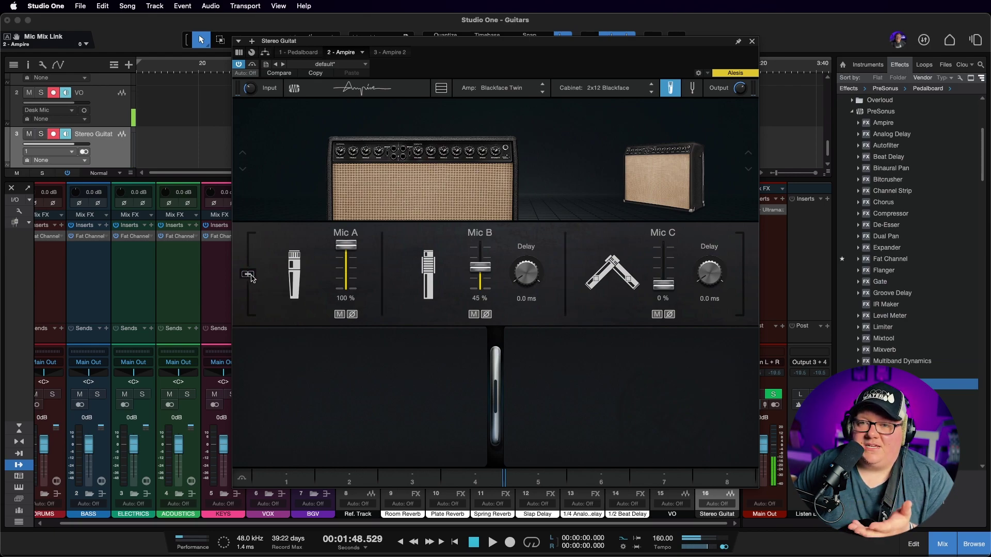
mouse_move(340, 246)
mouse_down()
mouse_move(344, 267)
mouse_move(347, 233)
mouse_up()
drag(490, 269, 488, 283)
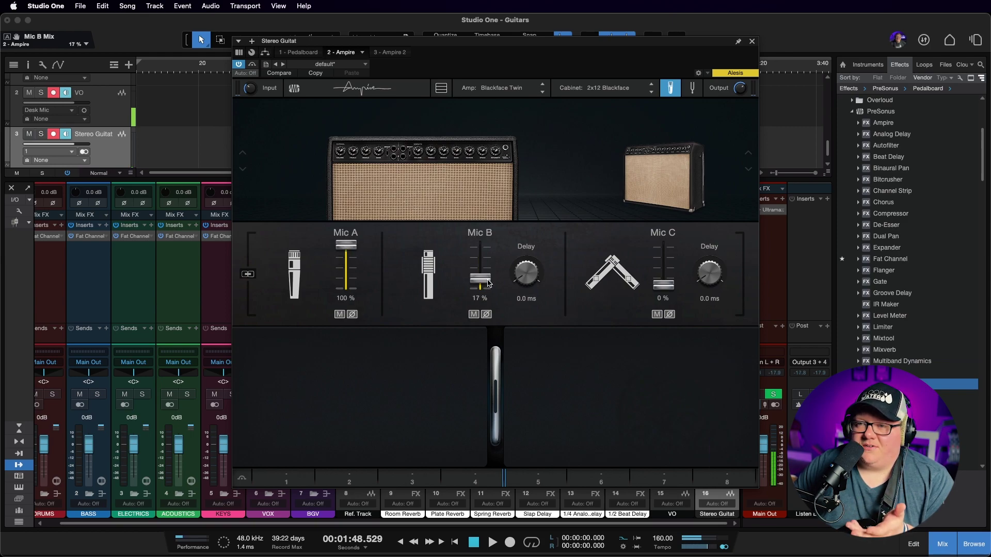
drag(346, 246, 346, 283)
mouse_move(470, 281)
mouse_down()
mouse_move(480, 246)
mouse_move(480, 287)
mouse_up()
mouse_move(346, 278)
mouse_down()
mouse_move(346, 288)
mouse_move(353, 256)
mouse_move(353, 282)
mouse_move(353, 271)
mouse_up()
Relink the mic mixes, blend Mic A at 70% with Mic B at 30%, and set Mic B's delay to 0.3 ms
click(248, 274)
mouse_move(671, 286)
mouse_down()
mouse_move(672, 264)
mouse_move(671, 287)
mouse_up()
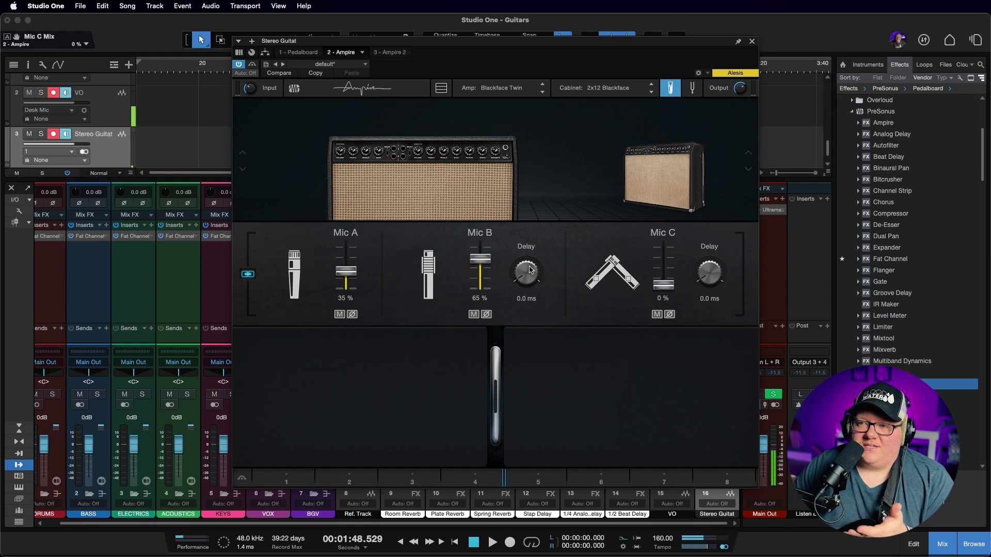
drag(351, 279, 350, 264)
drag(535, 285, 531, 270)
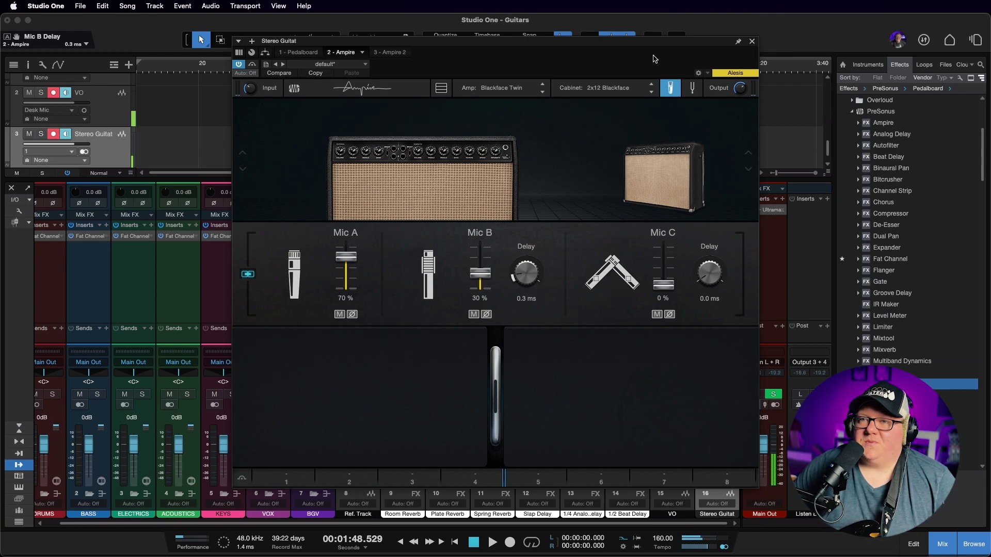
Bypass Ampire 2 on the Stereo Guitar channel and reopen the first Ampire
click(752, 41)
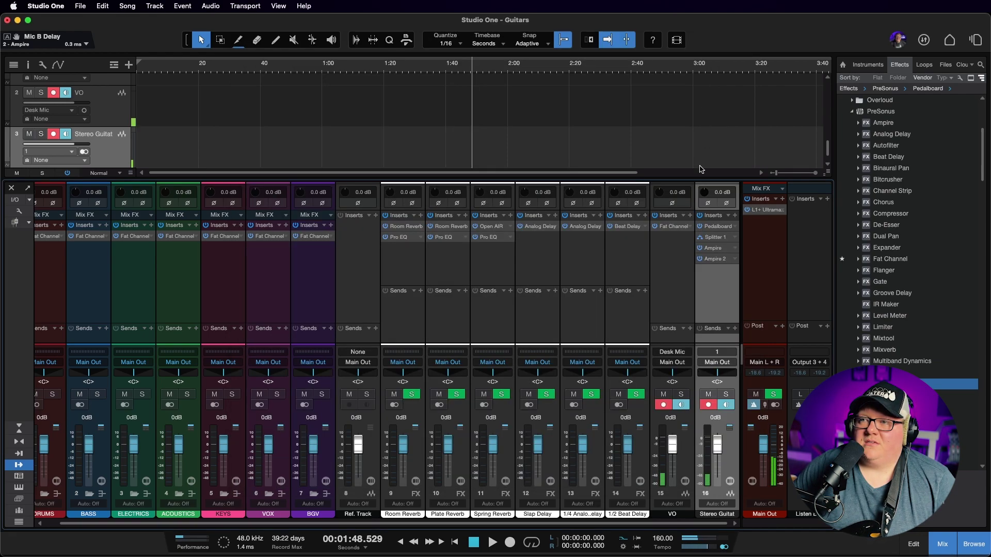
click(701, 259)
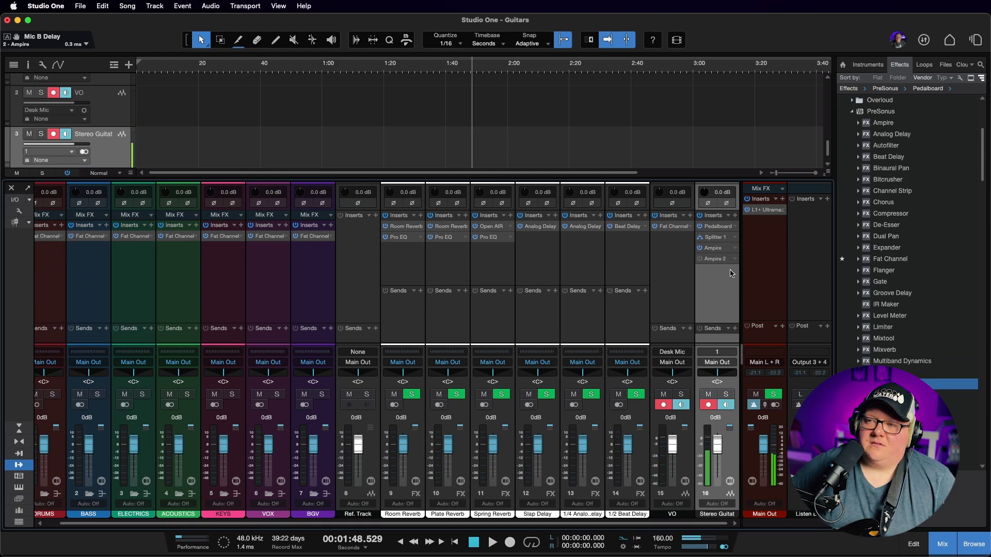
click(713, 250)
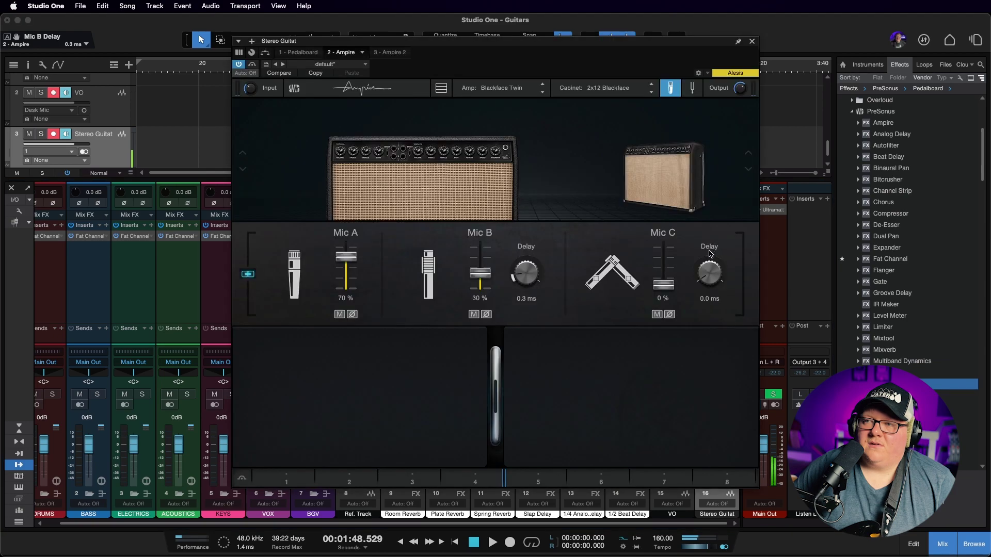
Set the first Ampire's blend to 67% Mic A and 33% Mic B, reset Mic B's delay to 0.0 ms, and close the amp
drag(352, 262, 353, 244)
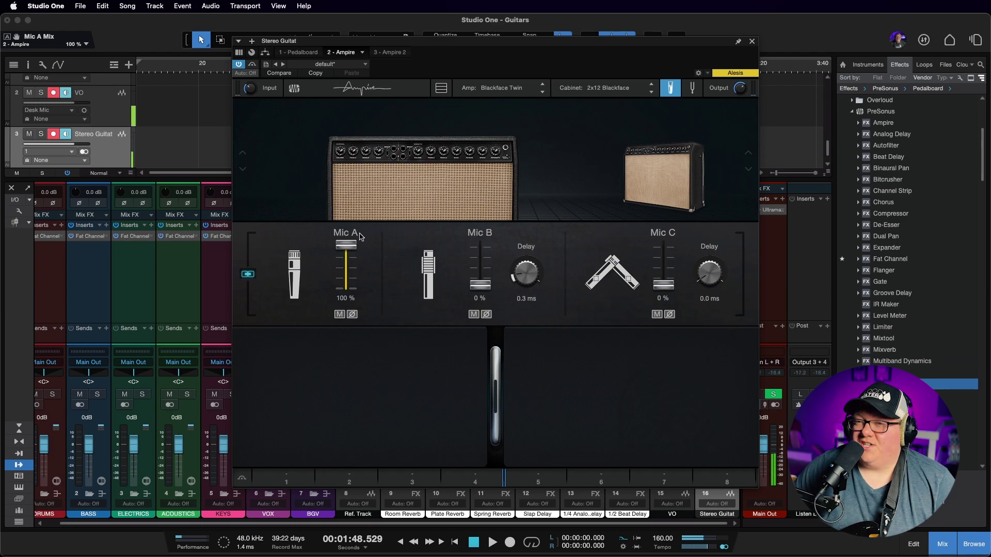
drag(354, 247, 354, 263)
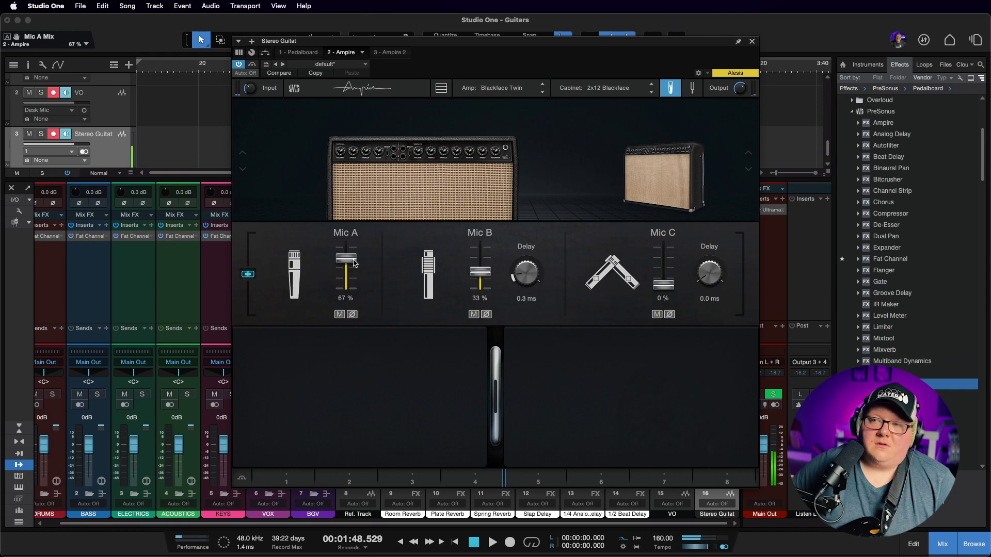
double_click(519, 279)
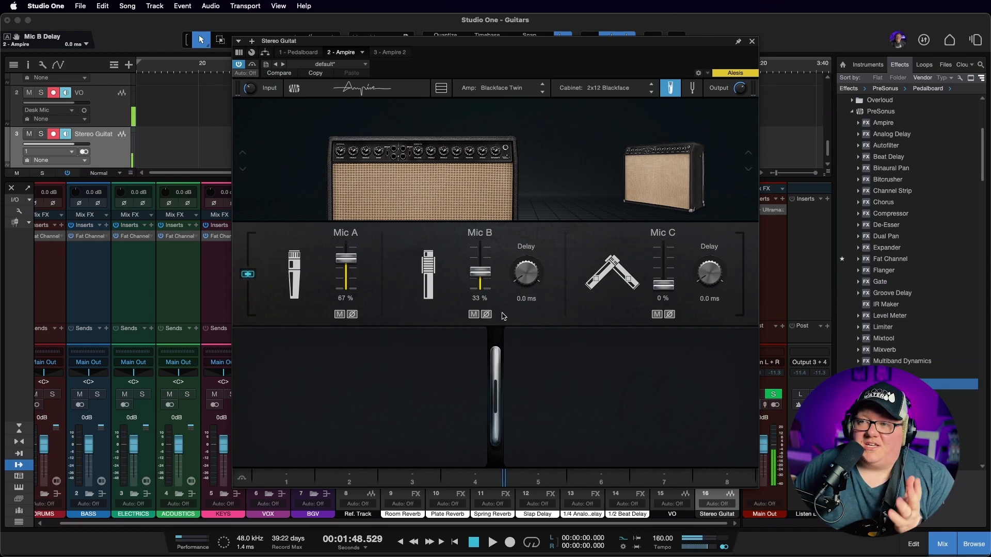
click(752, 42)
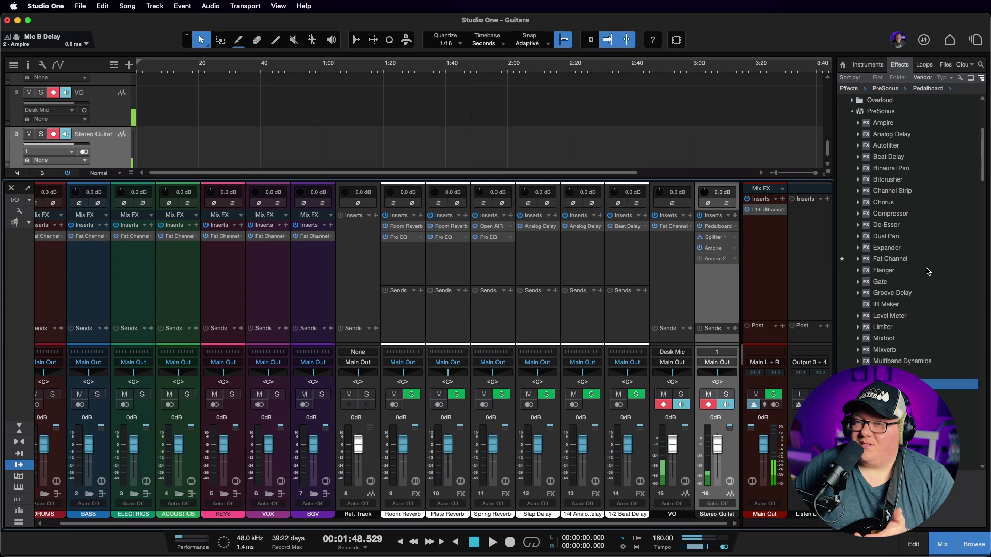
Collapse the PreSonus effects folder and expand the IK Multimedia folder to view its plug-ins
scroll(927, 271, up, 5)
click(854, 282)
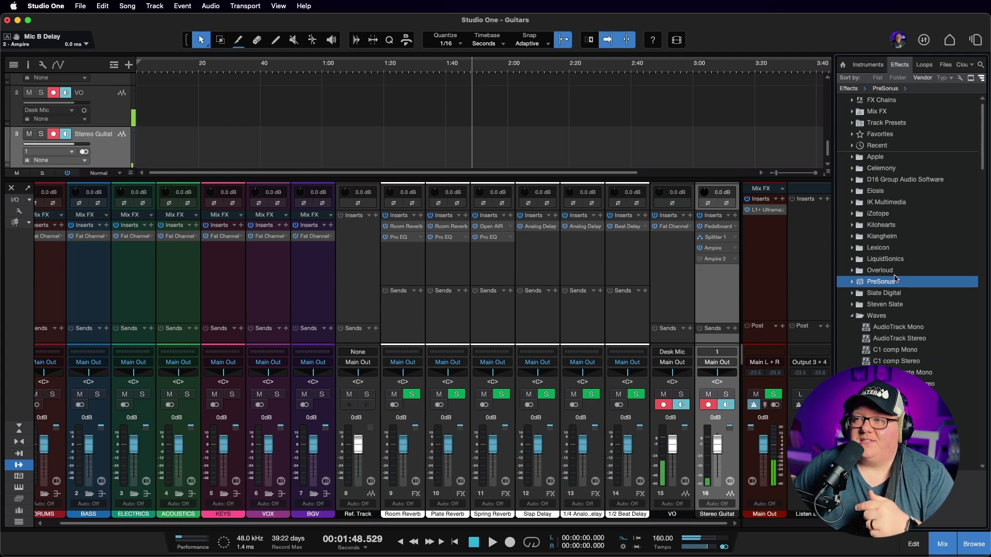
click(852, 202)
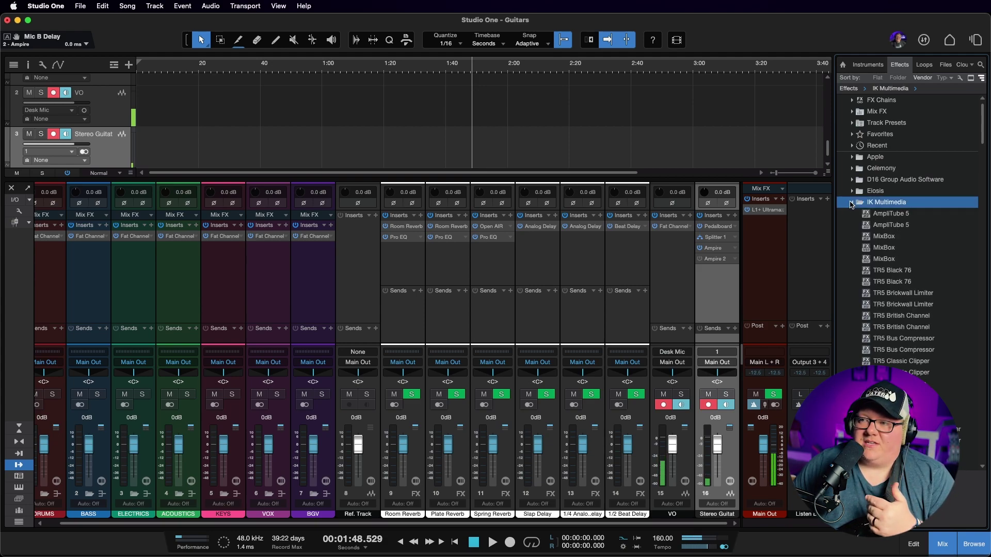